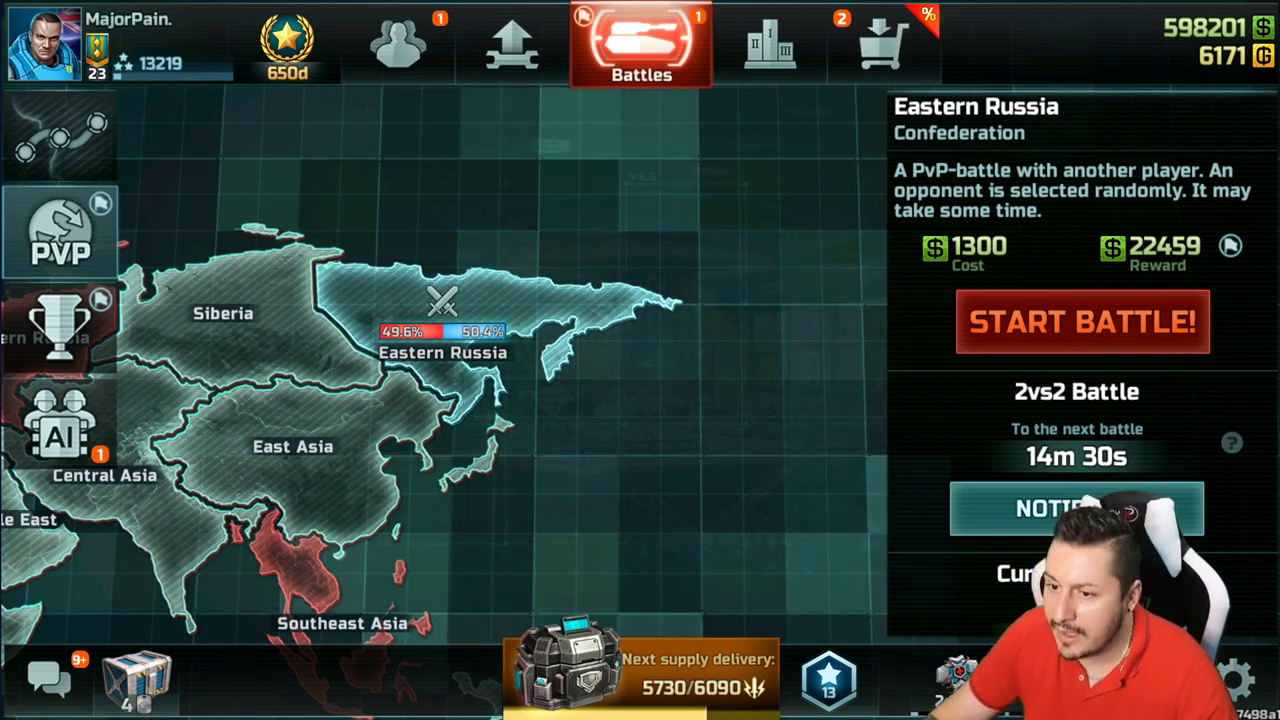
{"action": "left_click", "coordinate": [60, 135]}
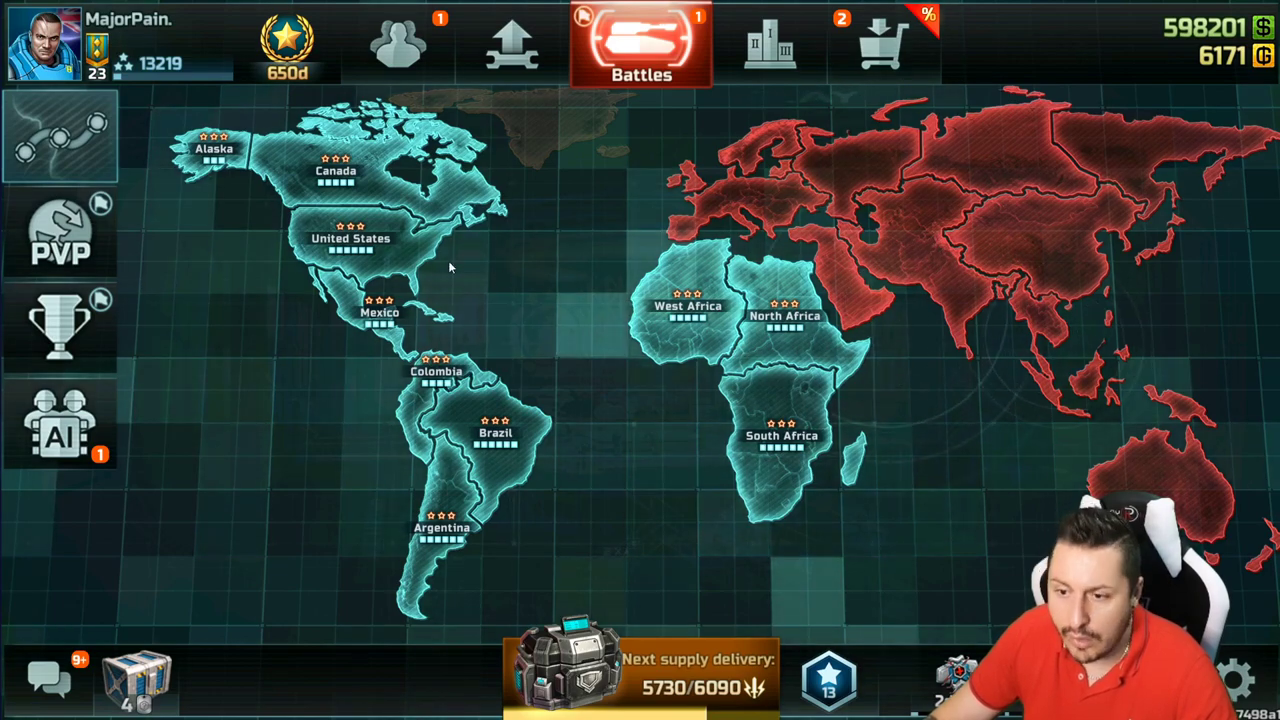
{"action": "left_click", "coordinate": [112, 242]}
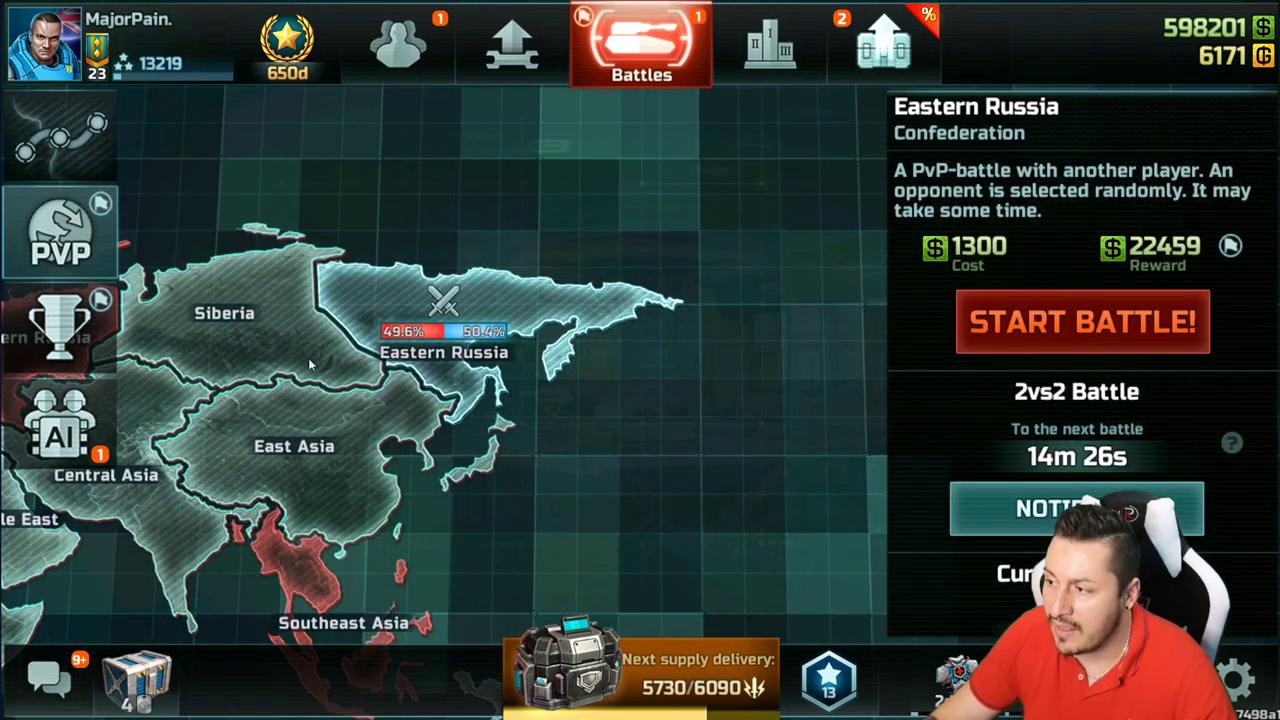
{"action": "left_click", "coordinate": [768, 48]}
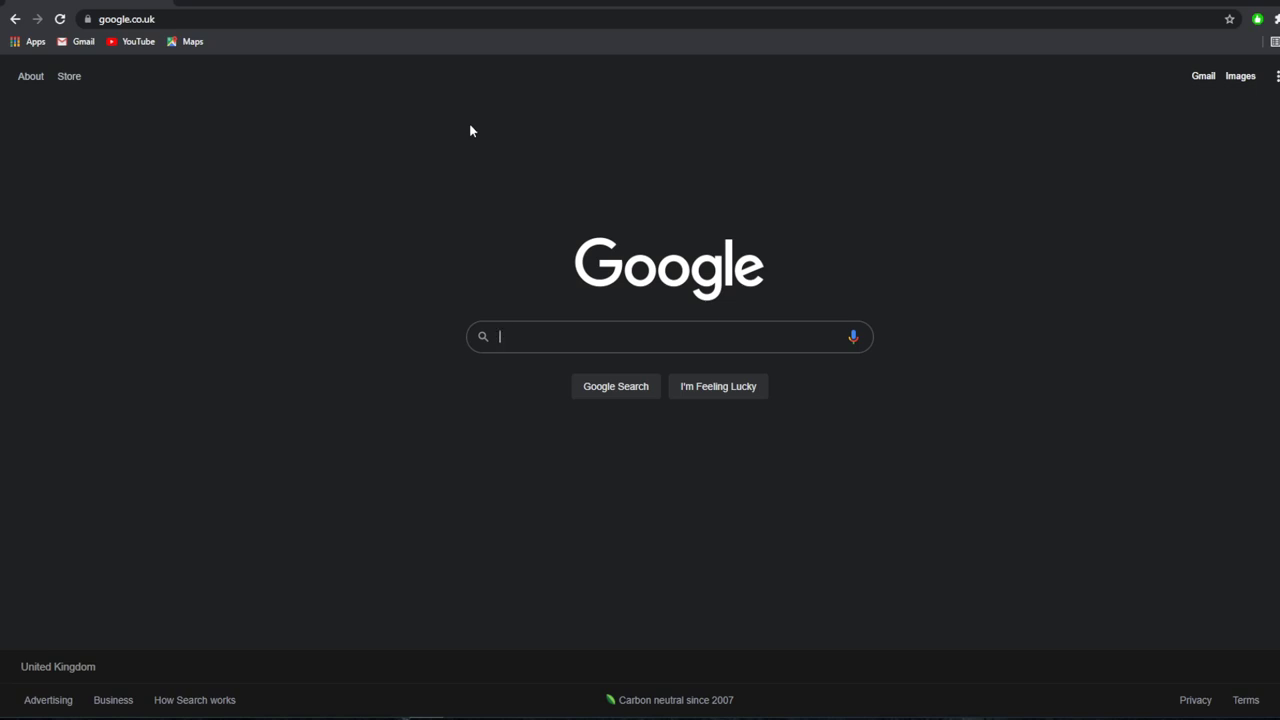
Search Google for "noxplayer", open the bignox.com site and download NoxPlayer version 7.0.1.5
{"action": "left_click", "coordinate": [538, 337]}
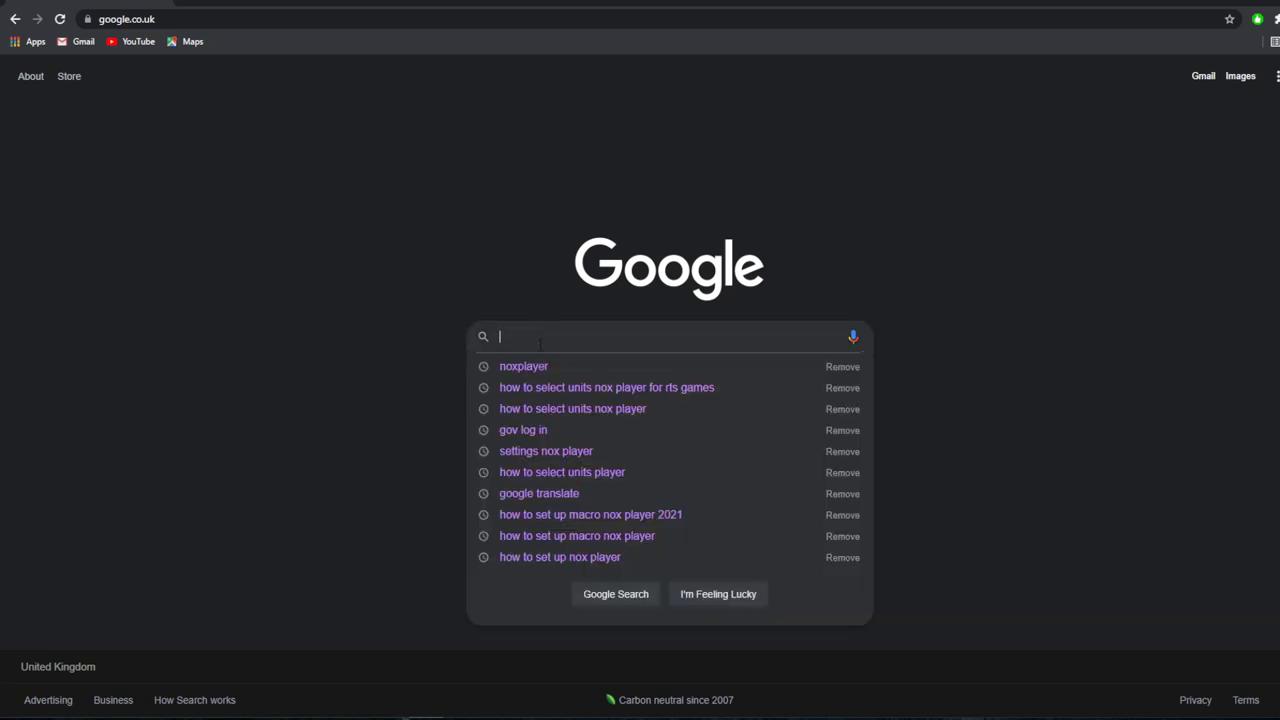
{"action": "type", "text": "noxplayer"}
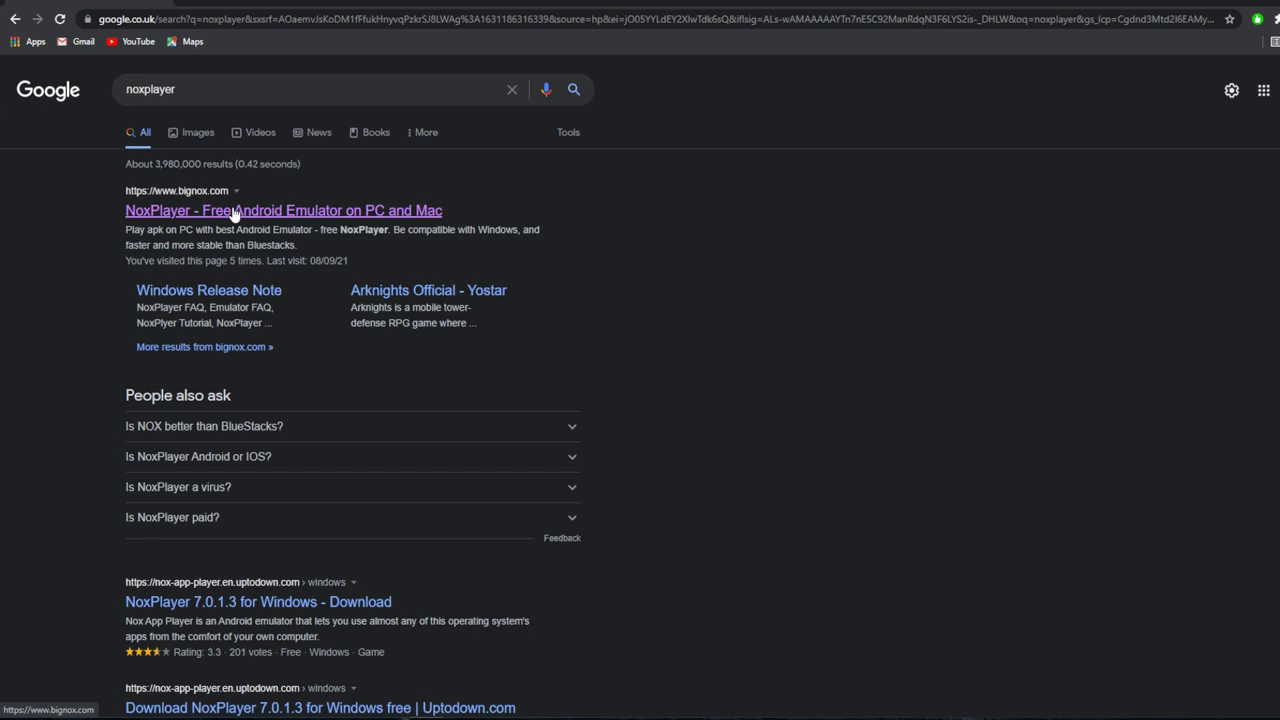
{"action": "left_click", "coordinate": [325, 211]}
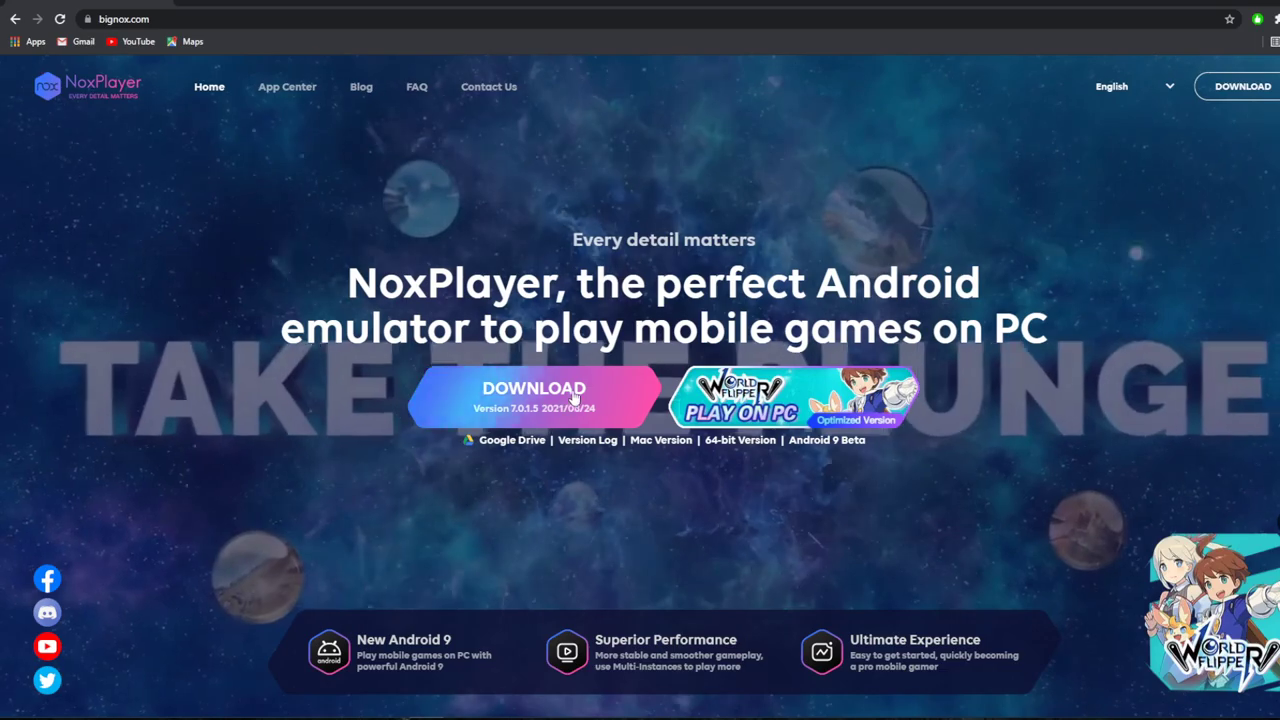
{"action": "left_click", "coordinate": [470, 398]}
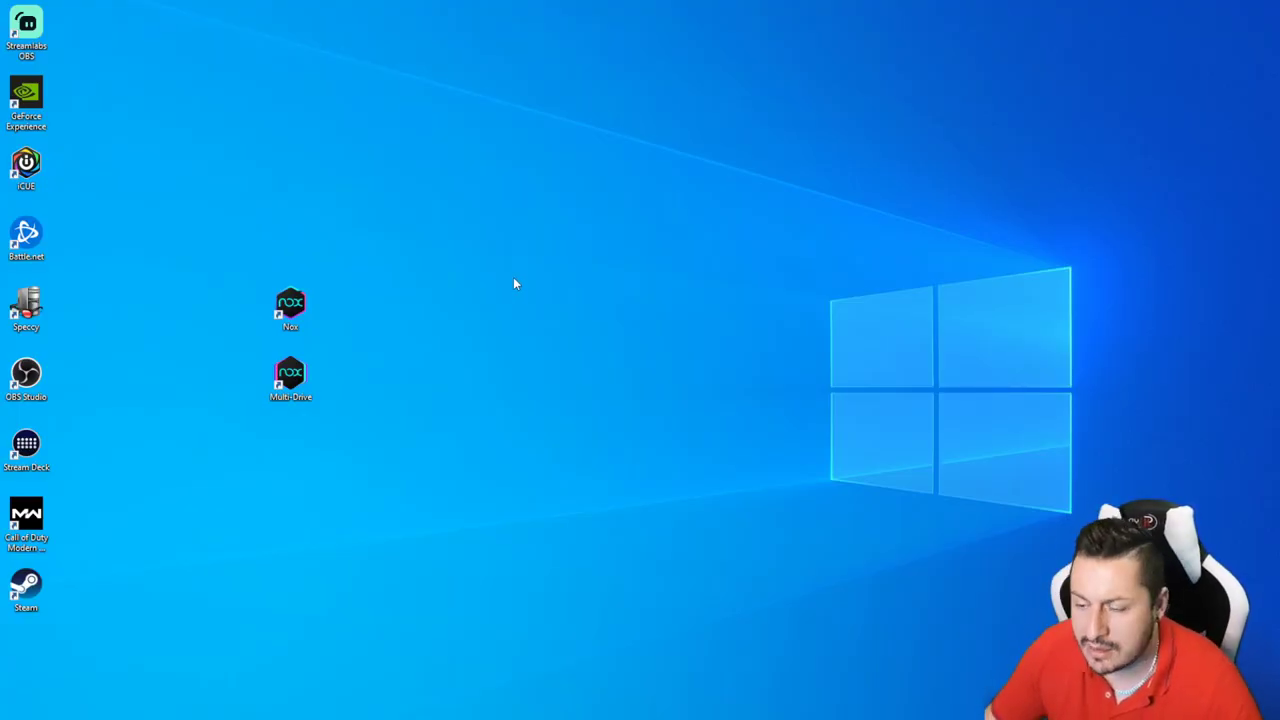
Open the Multi-Drive instance manager from the desktop, view the list of emulator instances and close it
{"action": "left_click_drag", "start_coordinate": [474, 238], "coordinate": [197, 487]}
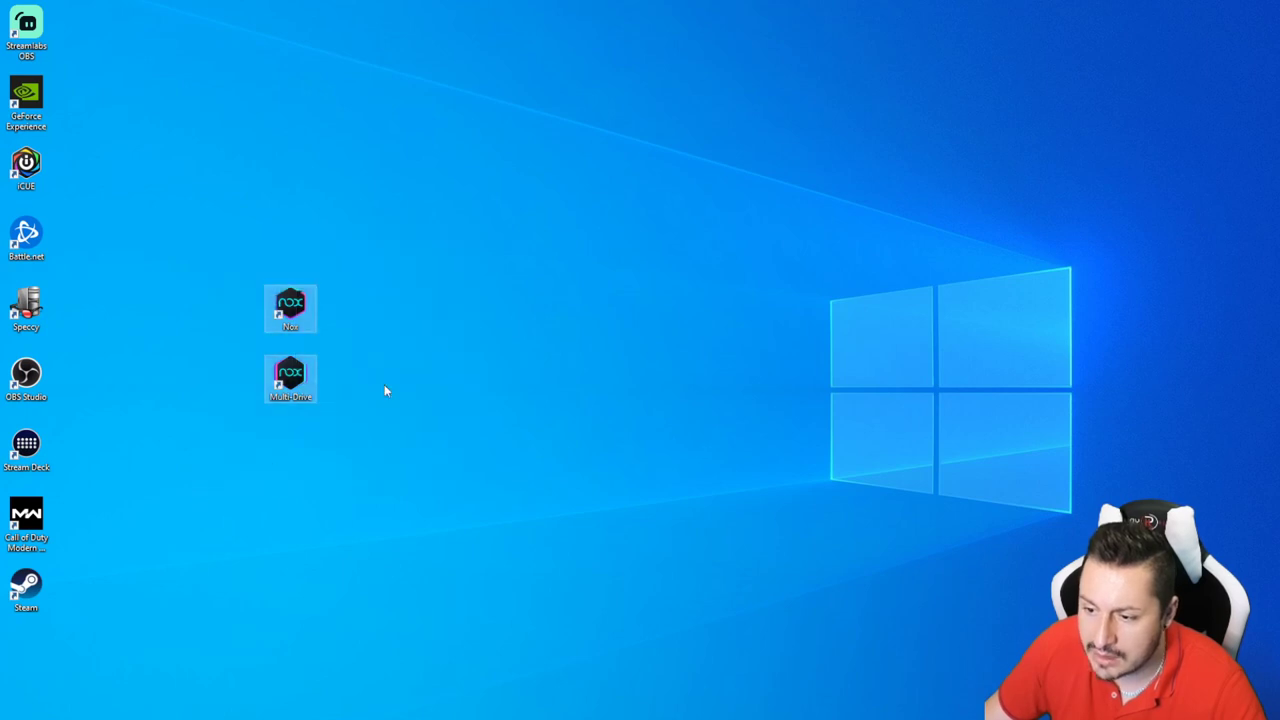
{"action": "left_click", "coordinate": [307, 312]}
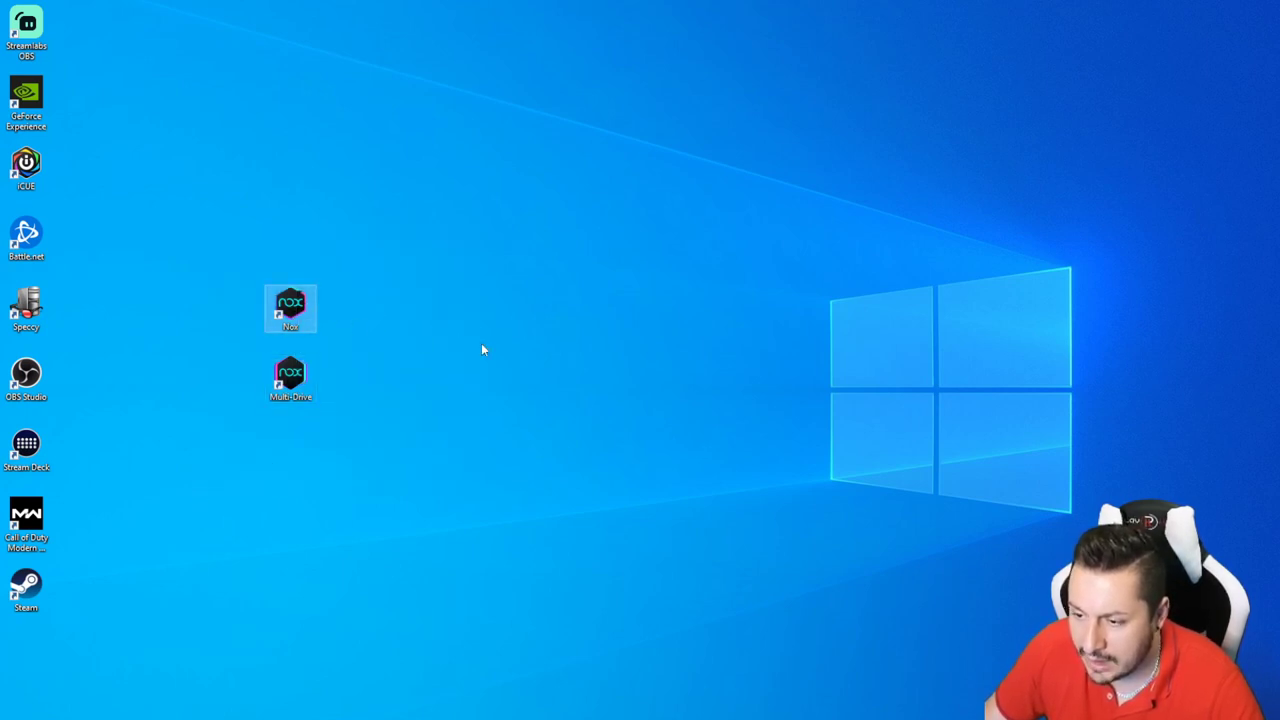
{"action": "left_click", "coordinate": [293, 377]}
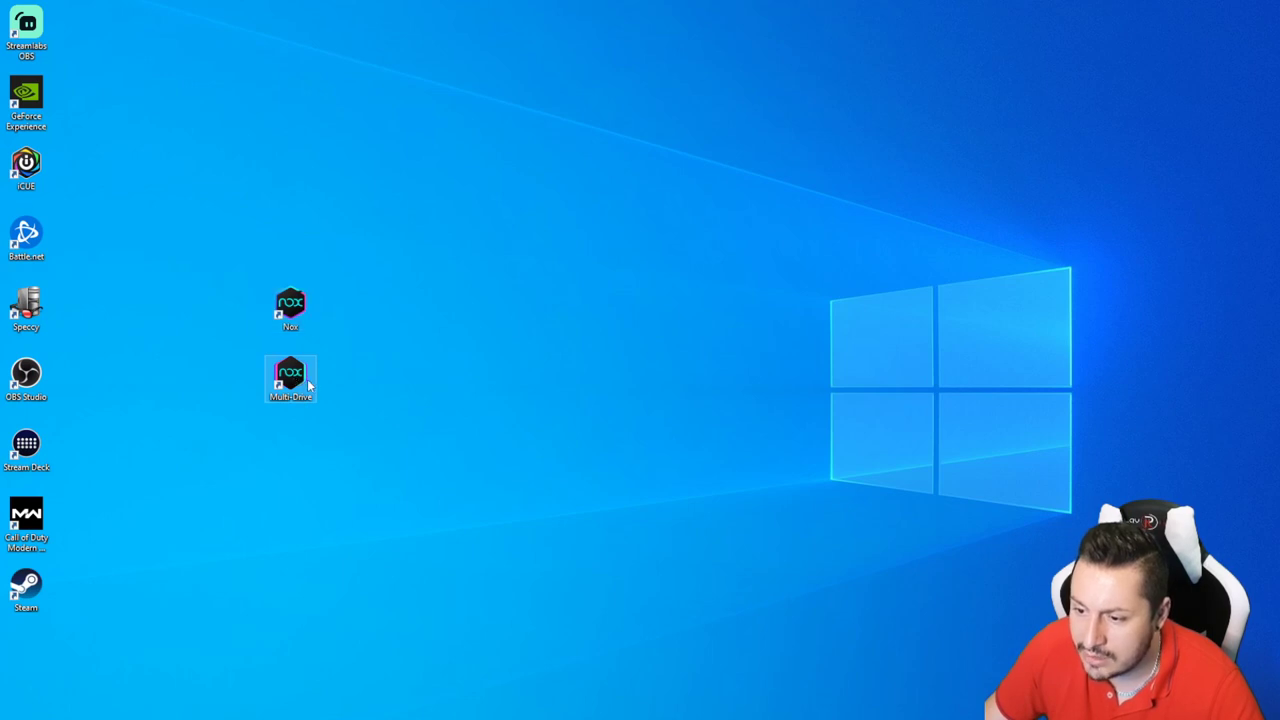
{"action": "double_click", "coordinate": [300, 380]}
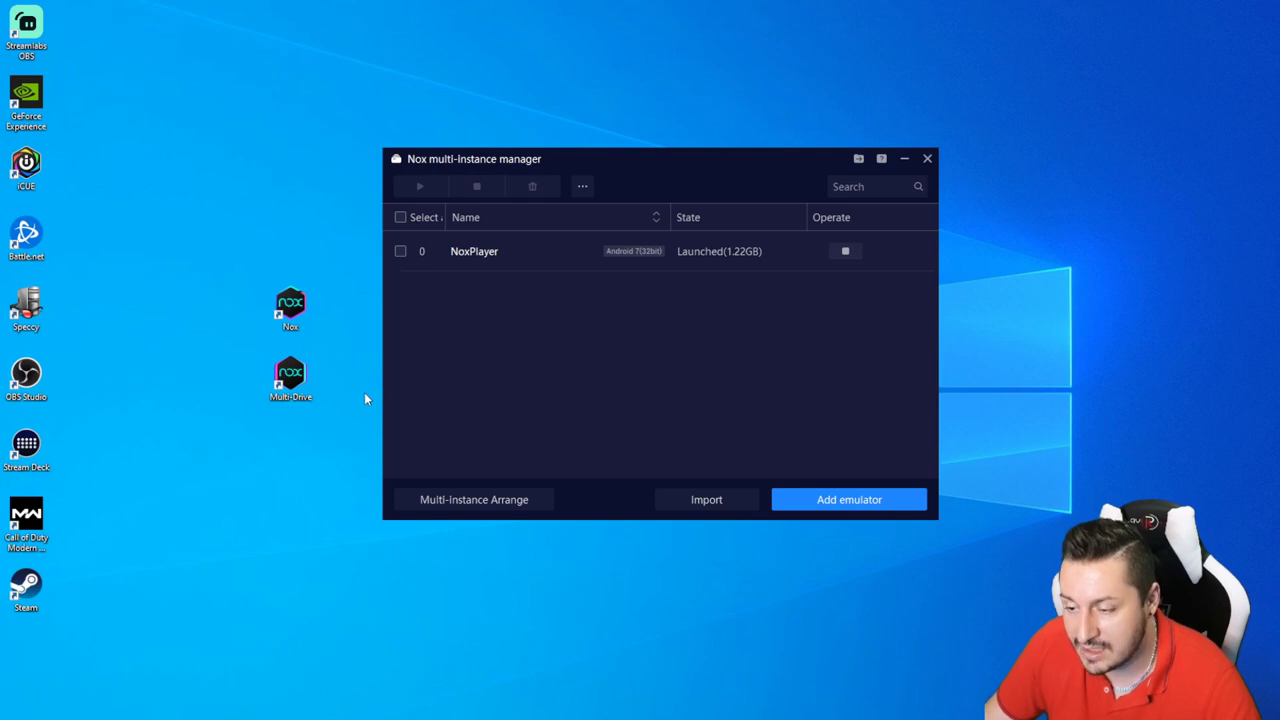
{"action": "mouse_move", "coordinate": [457, 260]}
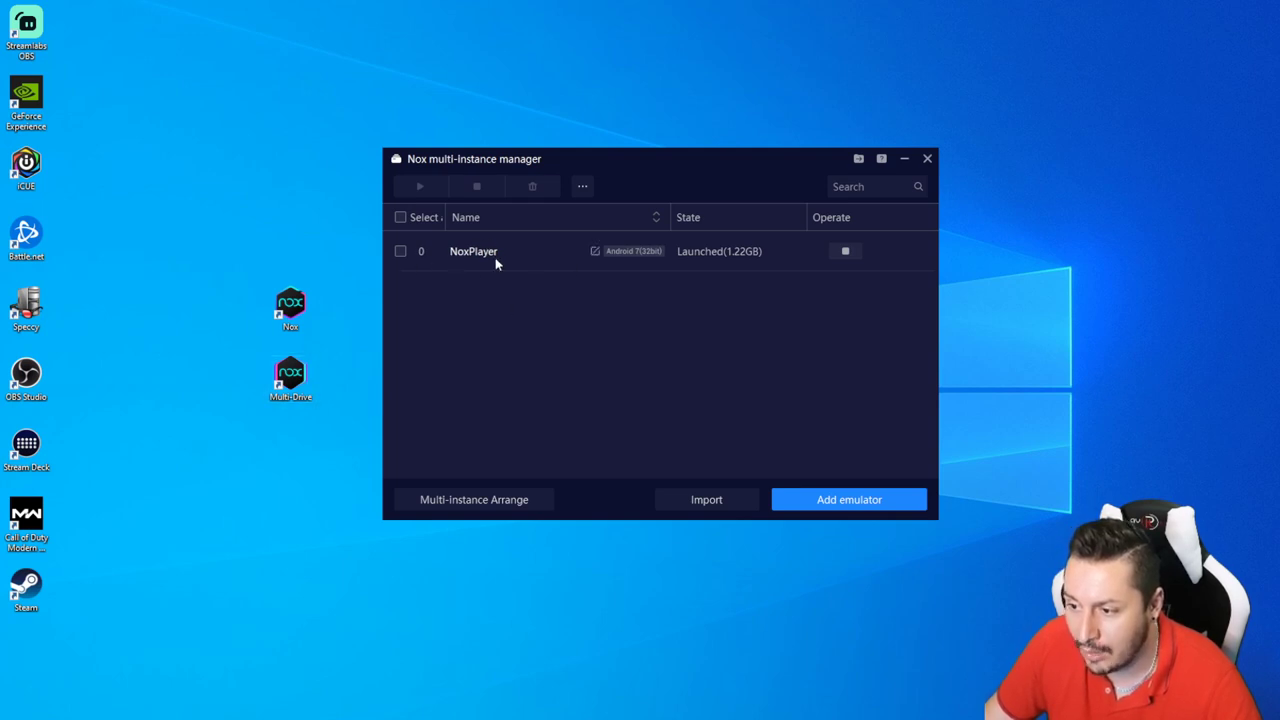
{"action": "left_click", "coordinate": [927, 158]}
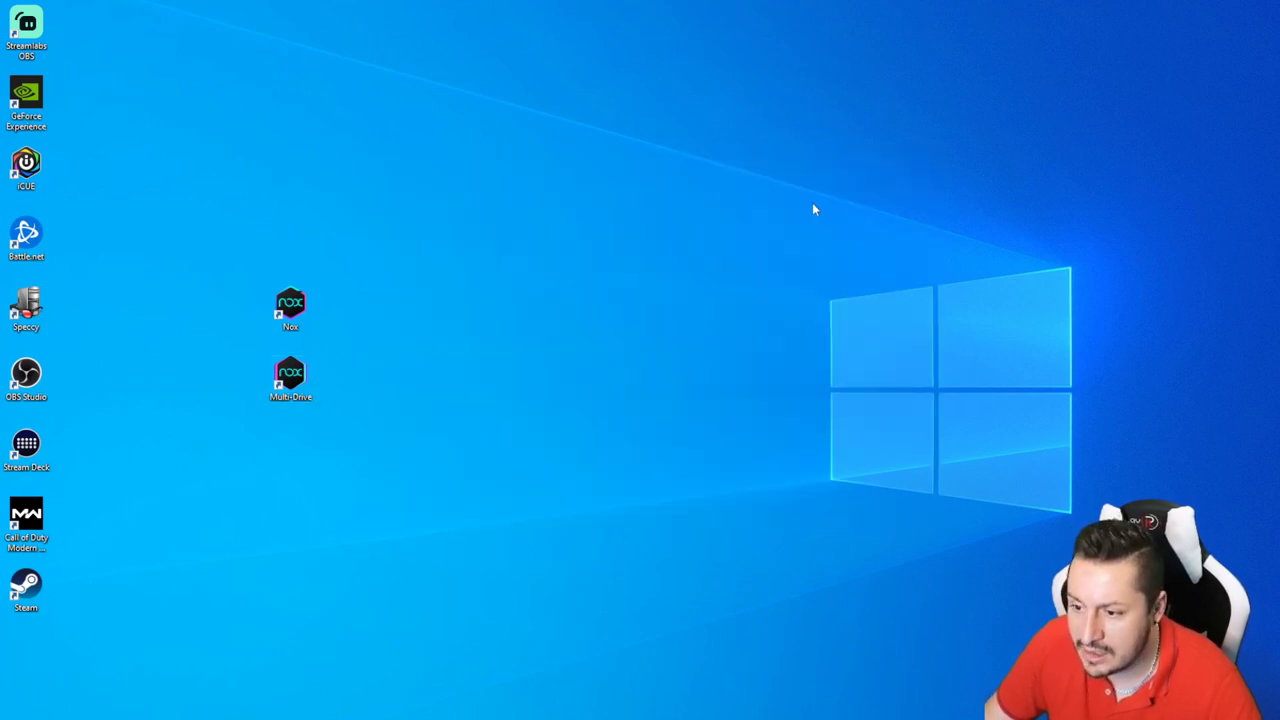
Launch Nox from the desktop, and open the Google account option on its app store page
{"action": "double_click", "coordinate": [308, 312]}
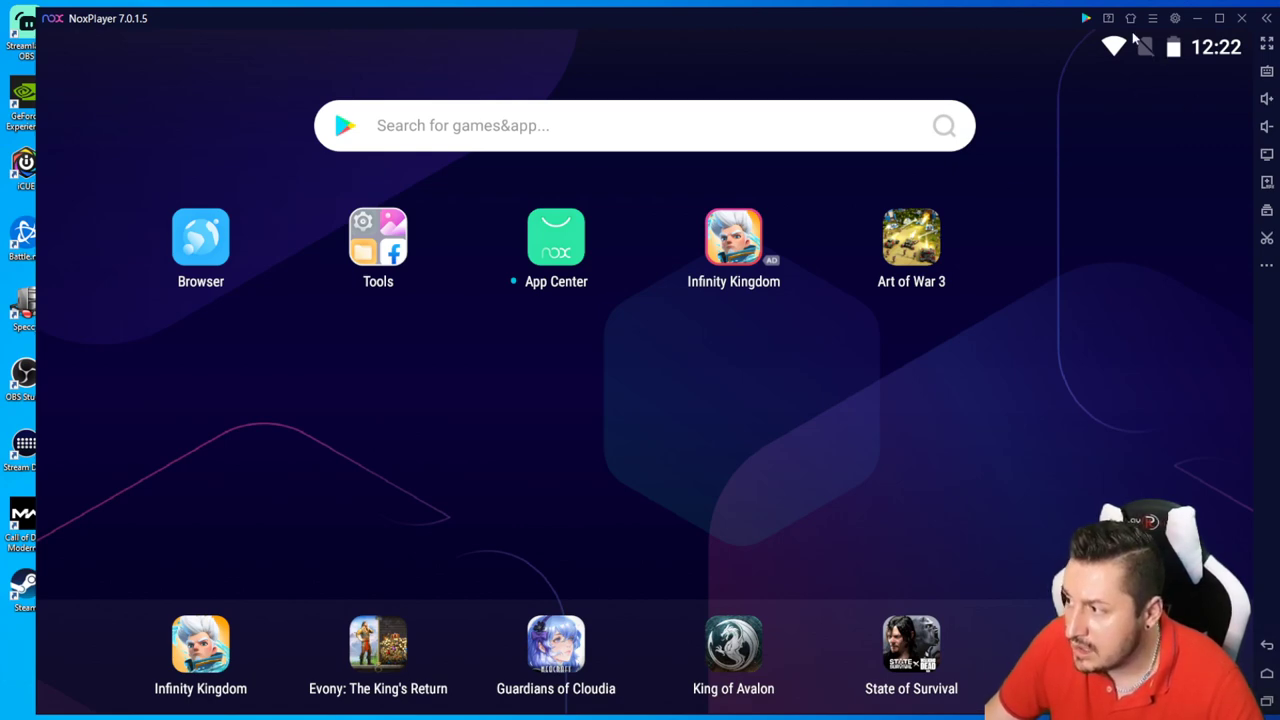
{"action": "left_click", "coordinate": [1087, 19]}
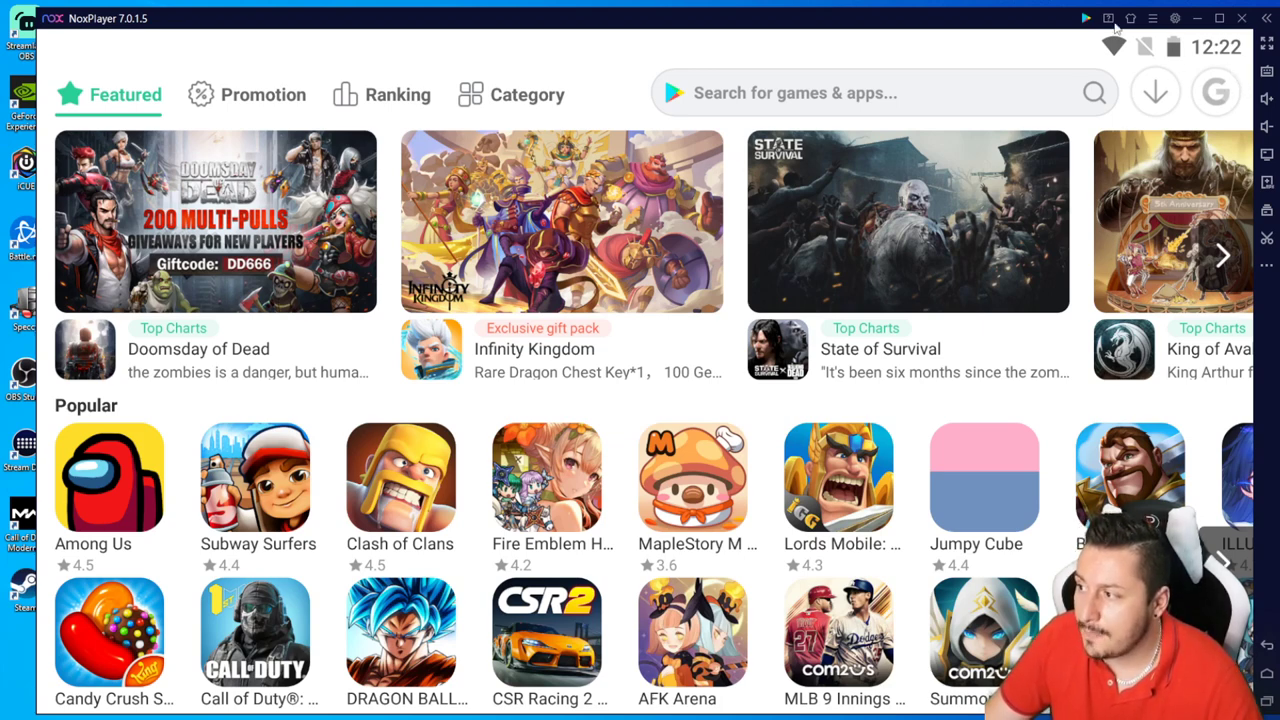
{"action": "left_click", "coordinate": [1216, 93]}
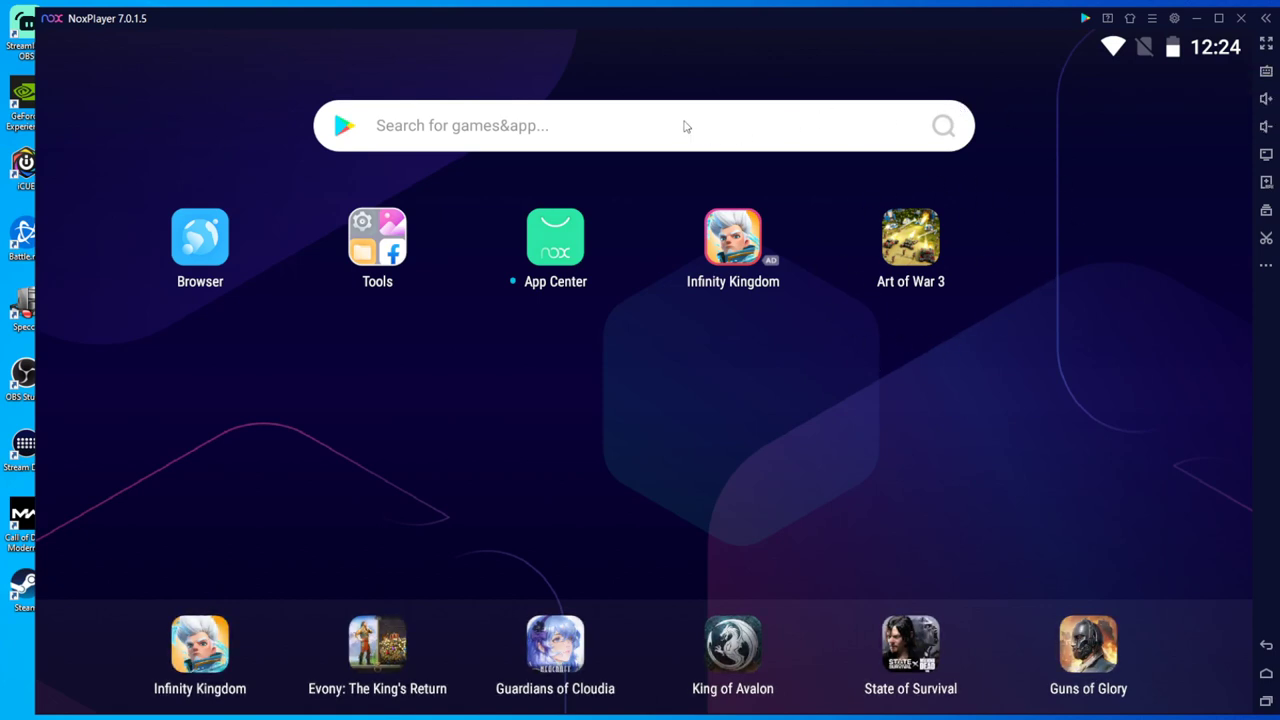
Search for "art of war 3" from the emulator's home screen
{"action": "left_click", "coordinate": [648, 136]}
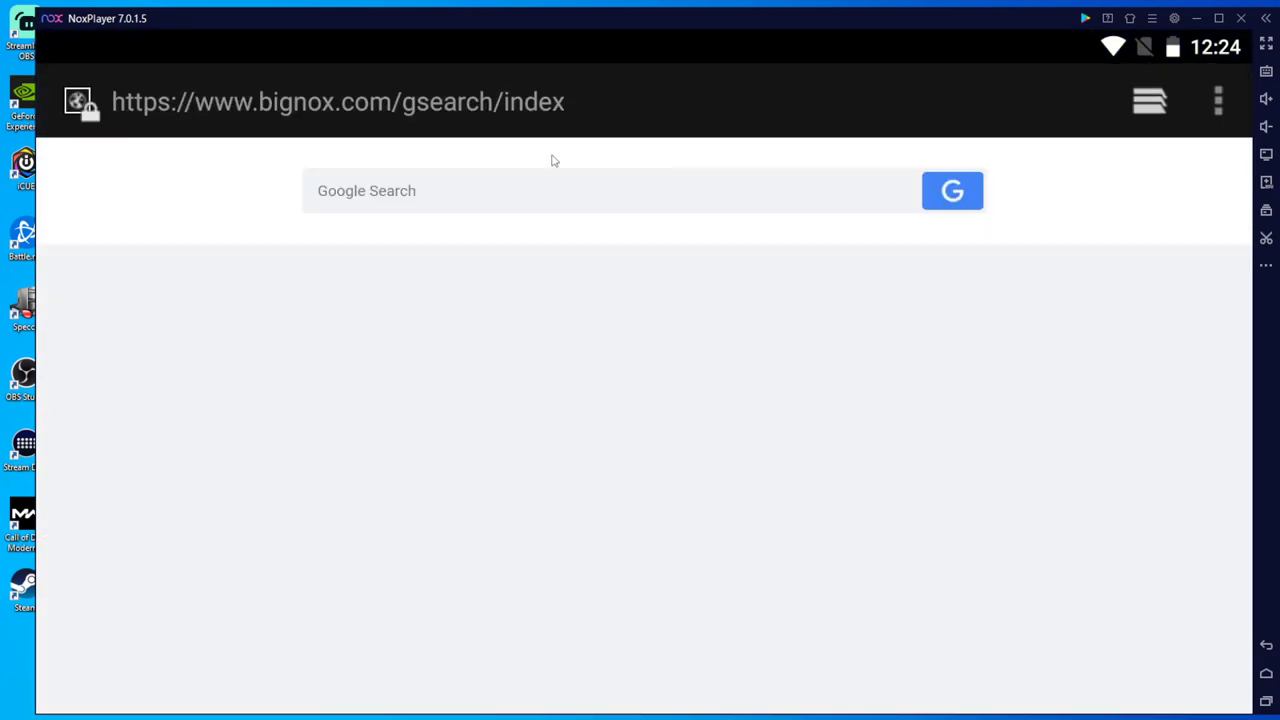
{"action": "type", "text": "art of war 3"}
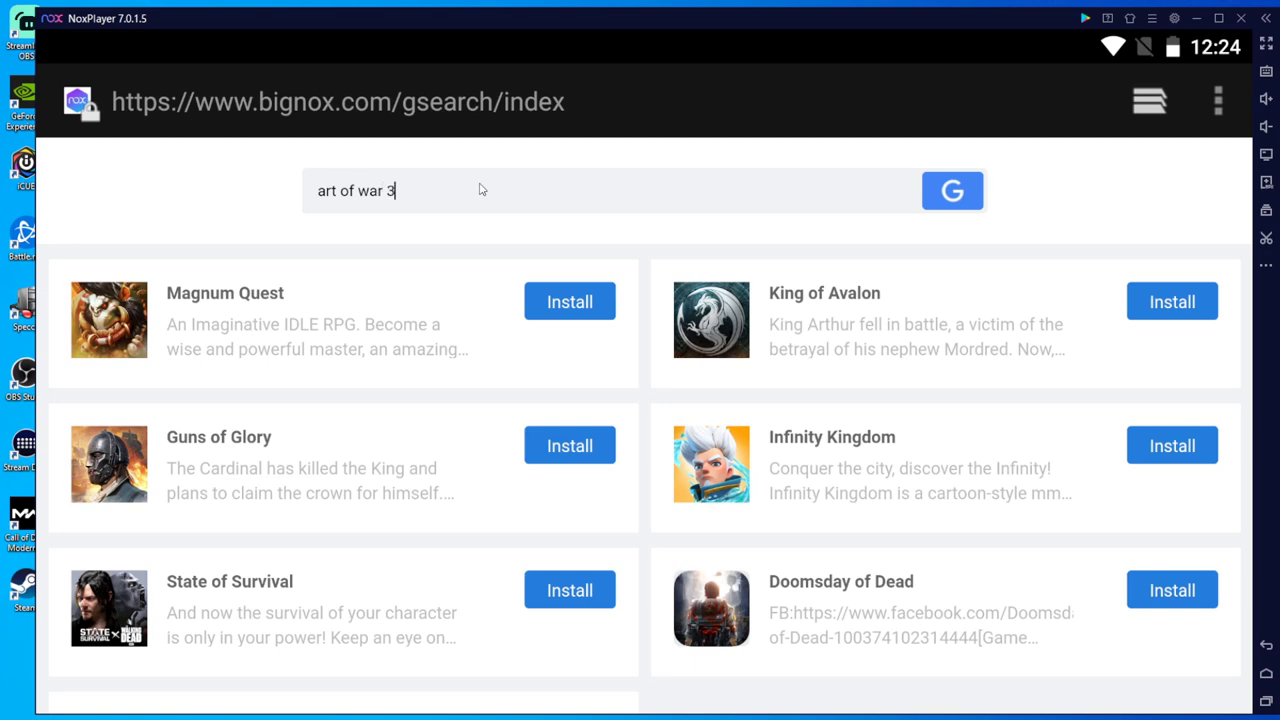
{"action": "key", "text": "Return"}
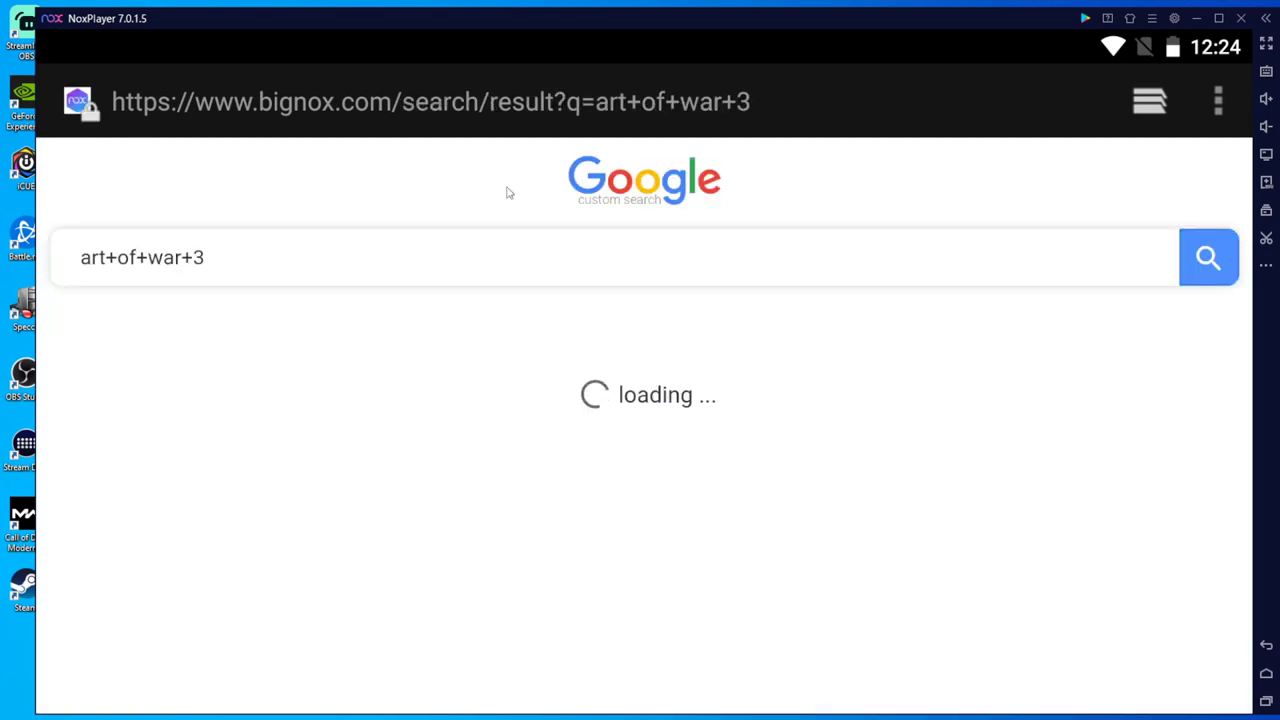
Open the Google Play result for Art of War 3: PvP RTS strategy game and launch the game
{"action": "scroll", "coordinate": [497, 444], "scroll_direction": "down", "scroll_amount": 5}
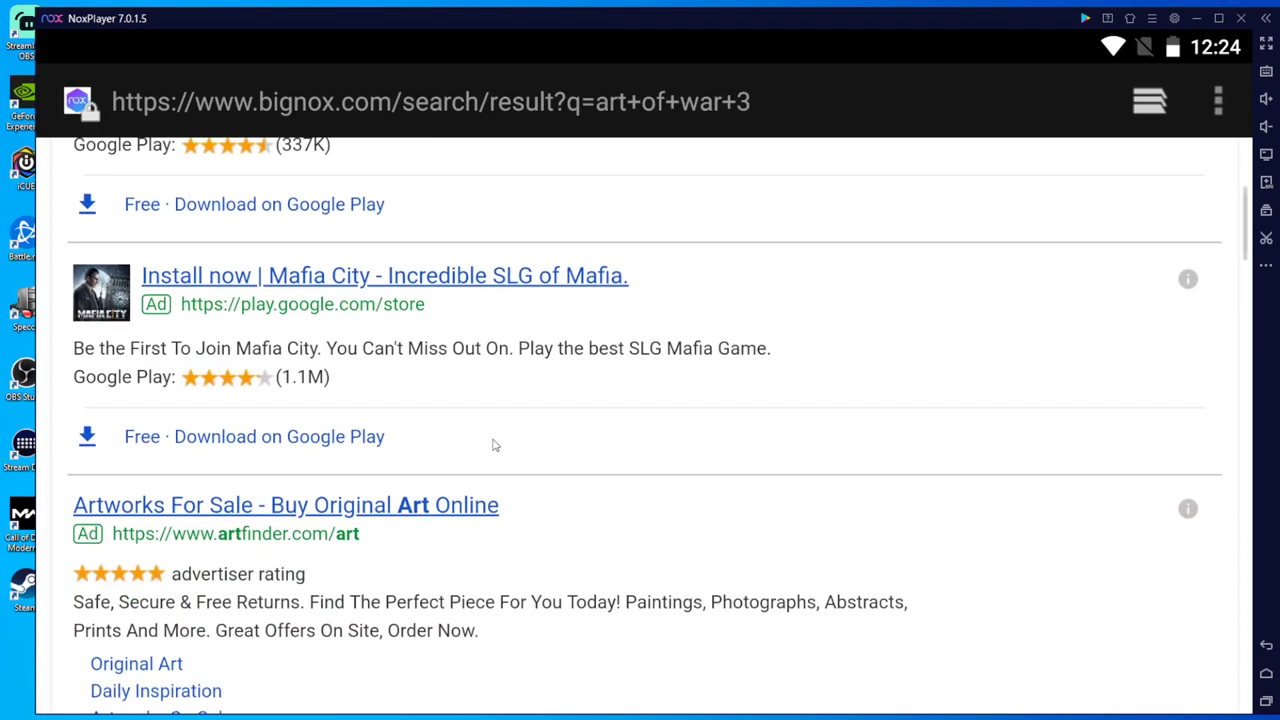
{"action": "scroll", "coordinate": [497, 444], "scroll_direction": "down", "scroll_amount": 10}
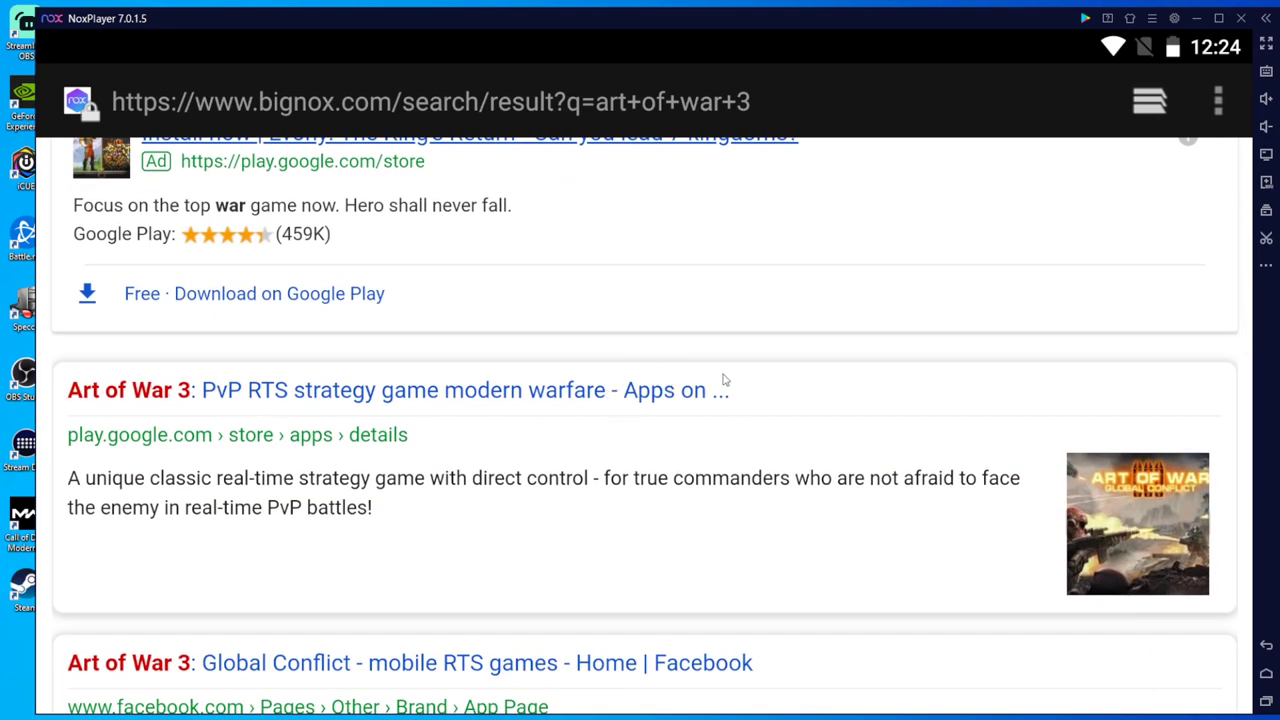
{"action": "left_click", "coordinate": [367, 395]}
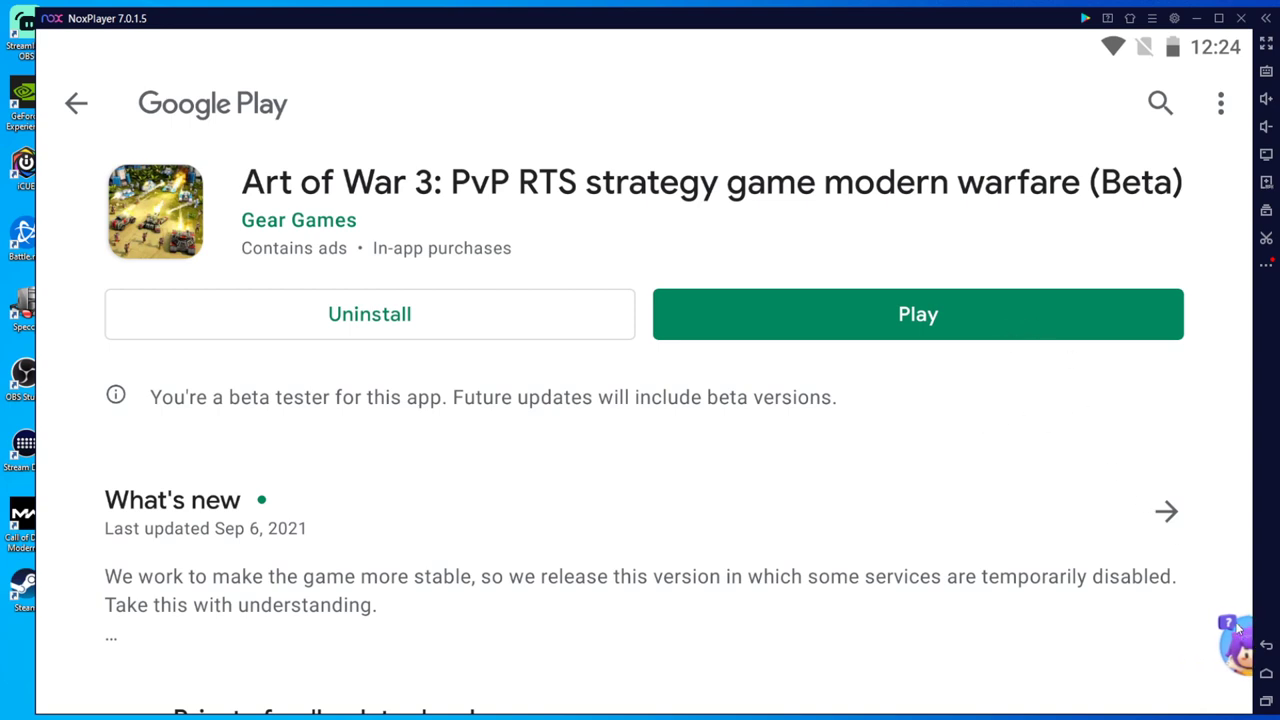
{"action": "left_click", "coordinate": [932, 334]}
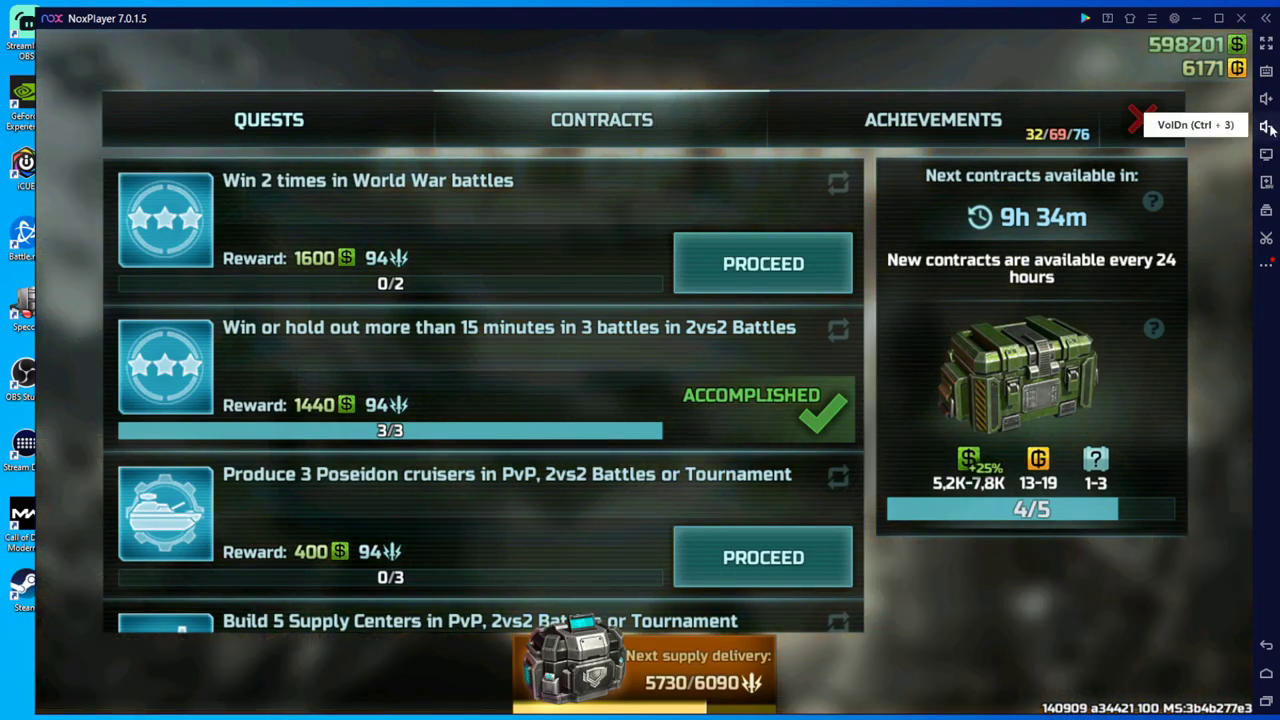
Lower the emulator's media volume all the way to mute and dismiss the volume control
{"action": "left_click", "coordinate": [1268, 127]}
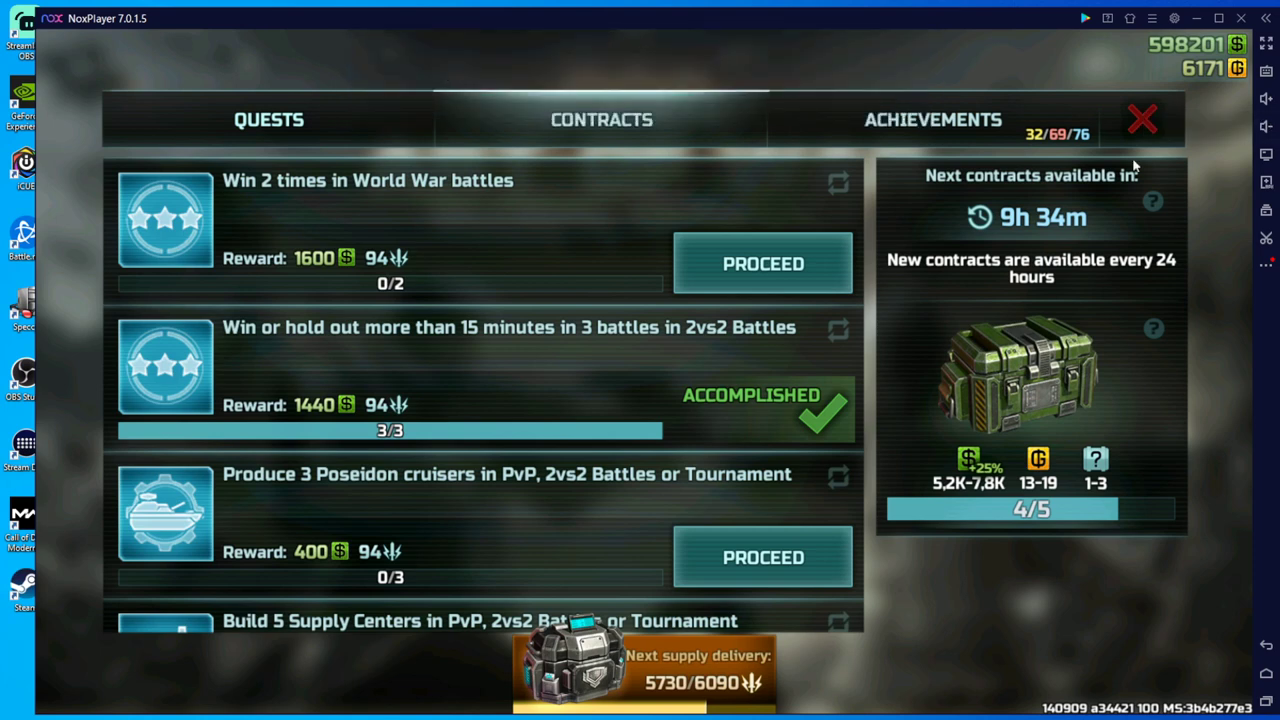
{"action": "left_click", "coordinate": [1266, 98]}
{"action": "left_click_drag", "start_coordinate": [466, 84], "coordinate": [410, 84]}
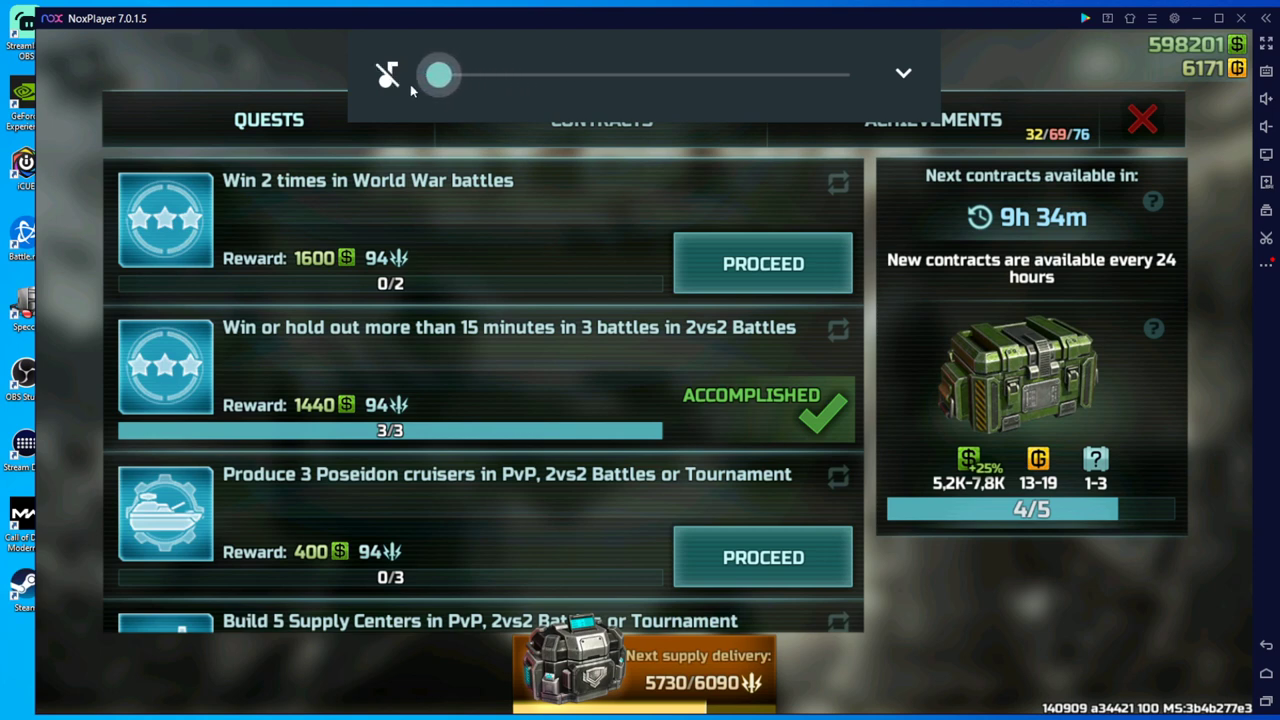
{"action": "left_click", "coordinate": [904, 76]}
{"action": "left_click", "coordinate": [906, 76]}
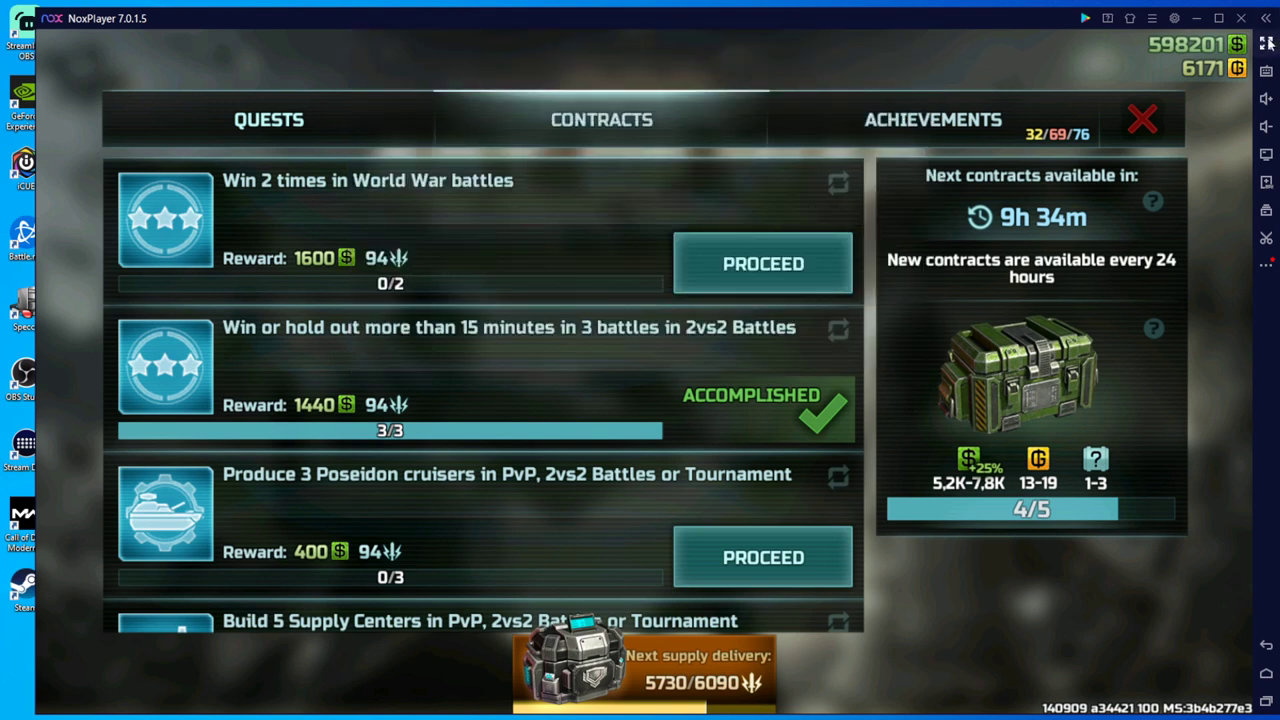
Open the performance settings in the emulator's system settings
{"action": "left_click", "coordinate": [1174, 18]}
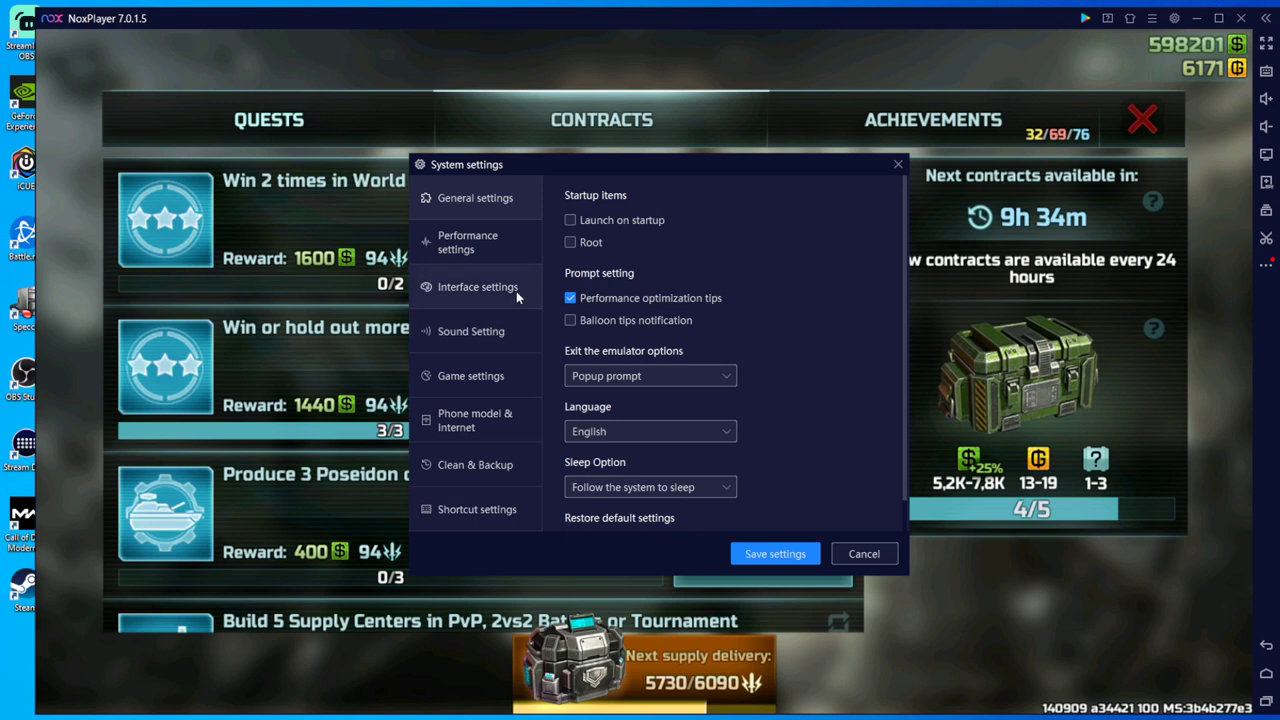
{"action": "left_click", "coordinate": [510, 241]}
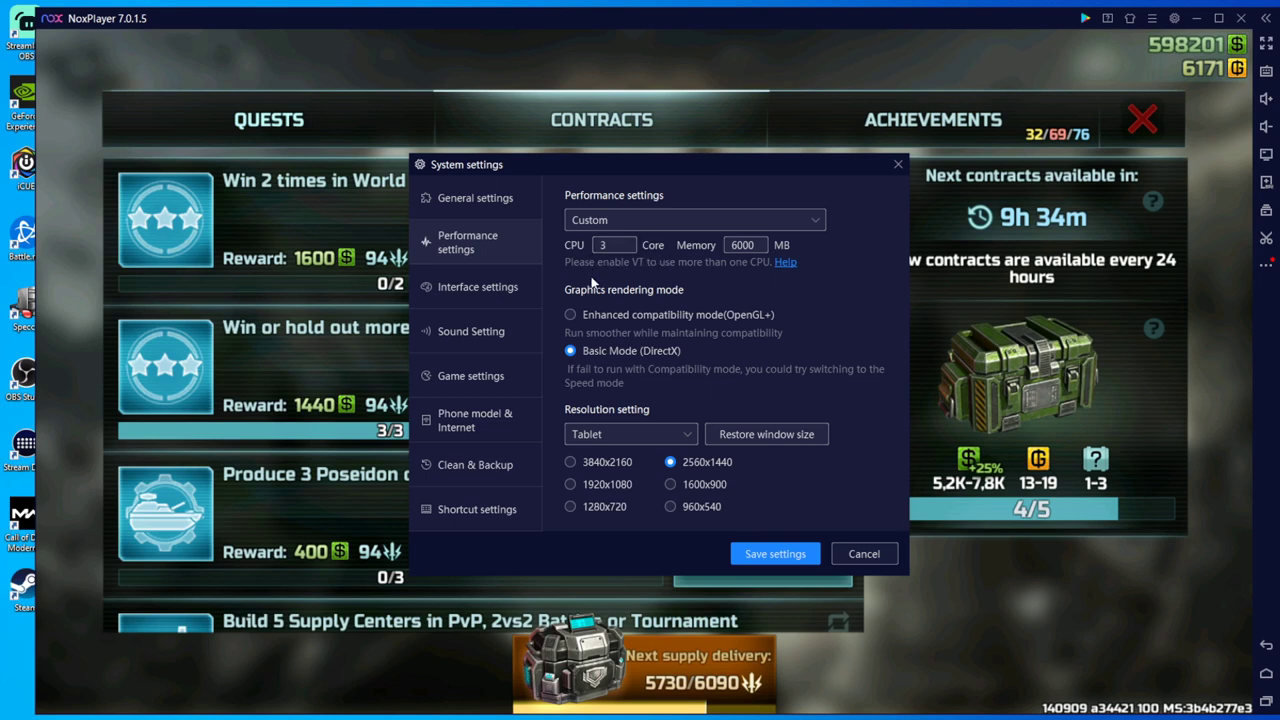
Check the computer's CPU and memory performance in Task Manager beside the emulator's performance settings, then close Task Manager
{"action": "key", "text": "ctrl+shift+Escape"}
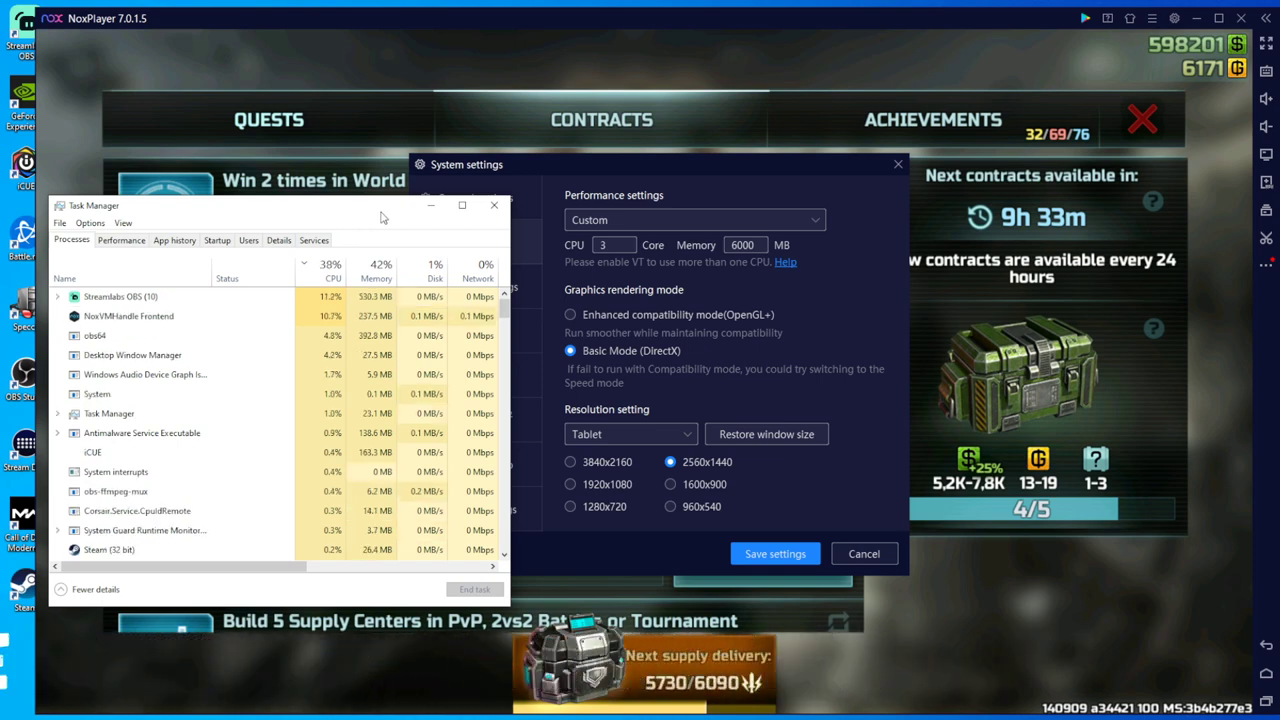
{"action": "left_click", "coordinate": [121, 240]}
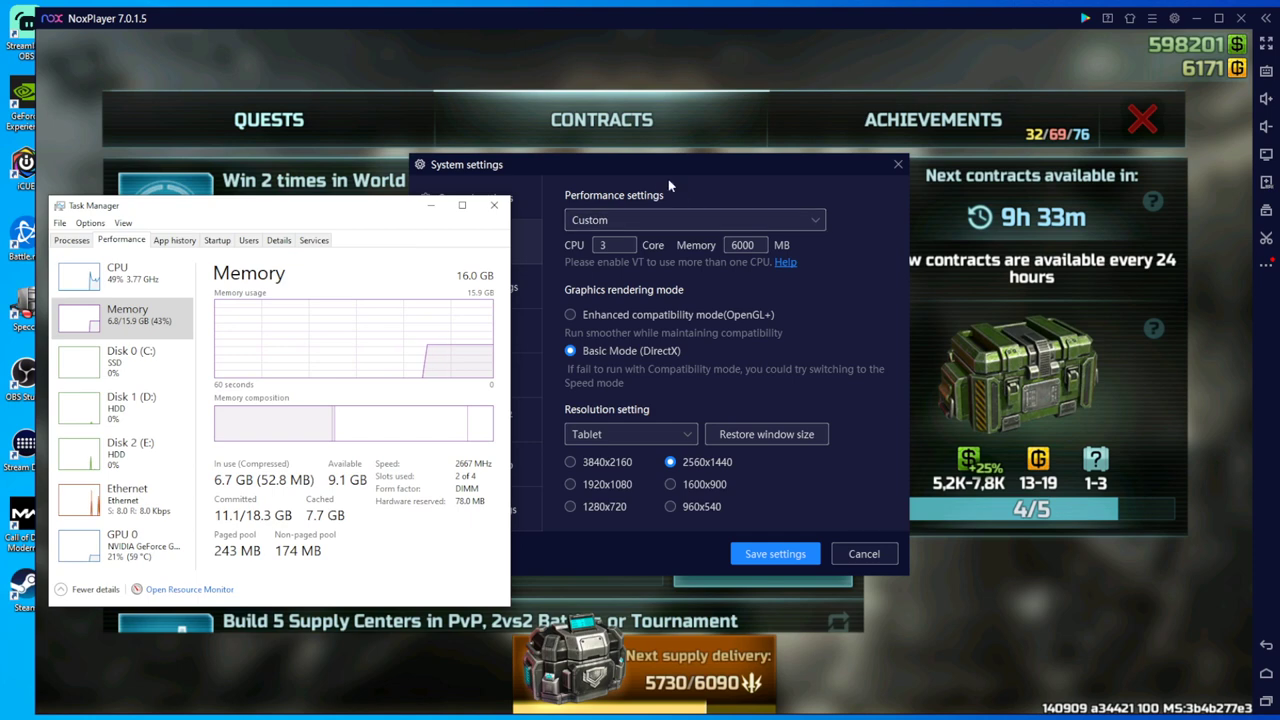
{"action": "left_click_drag", "start_coordinate": [670, 169], "coordinate": [888, 179]}
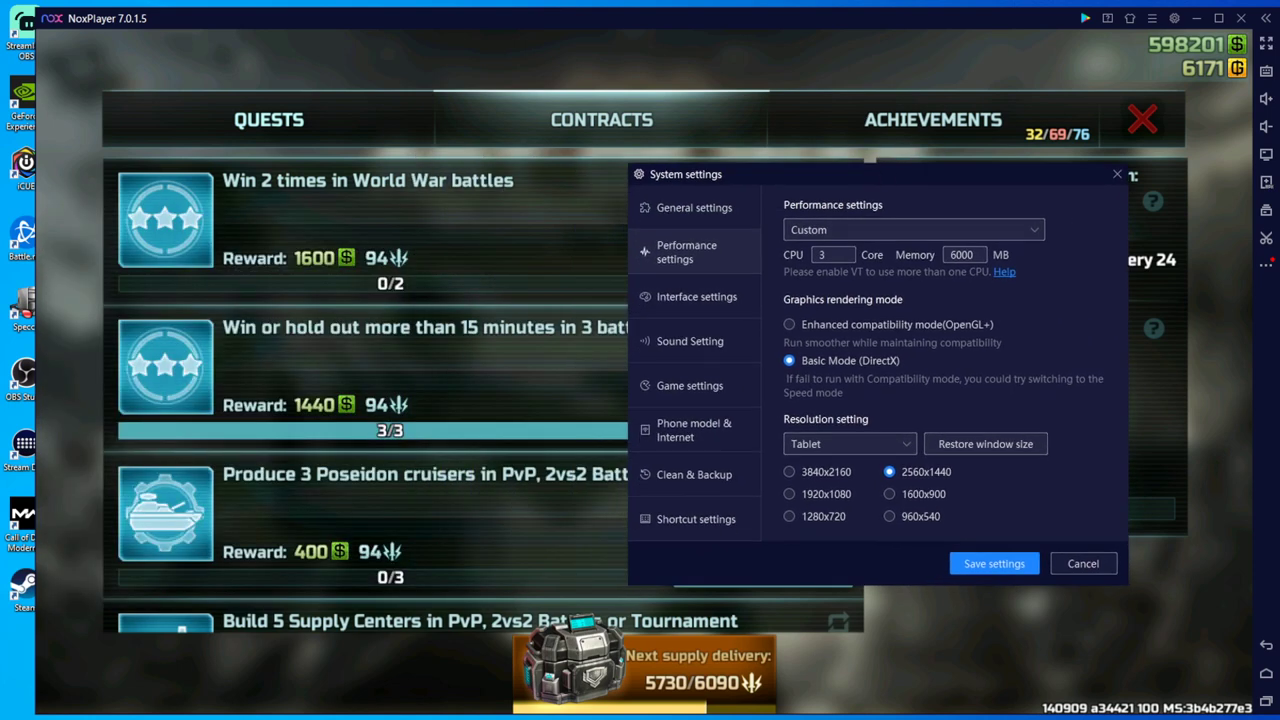
{"action": "key", "text": "alt+Tab"}
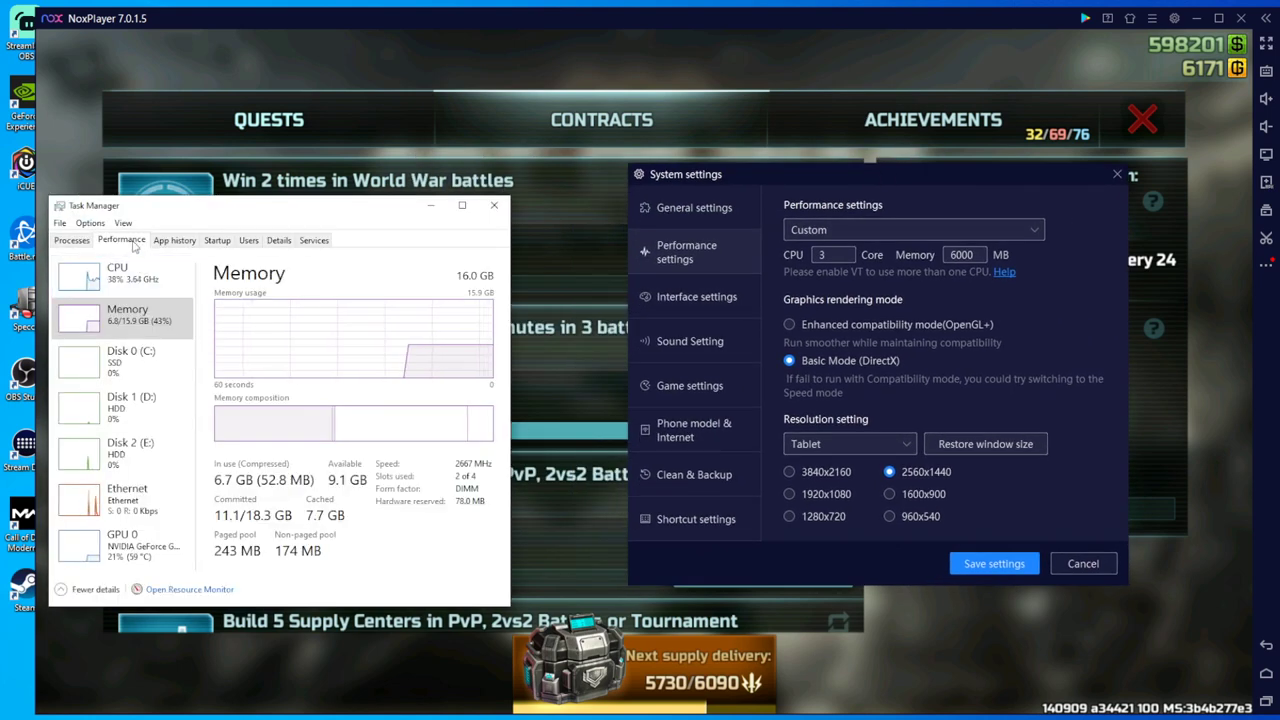
{"action": "left_click", "coordinate": [140, 282]}
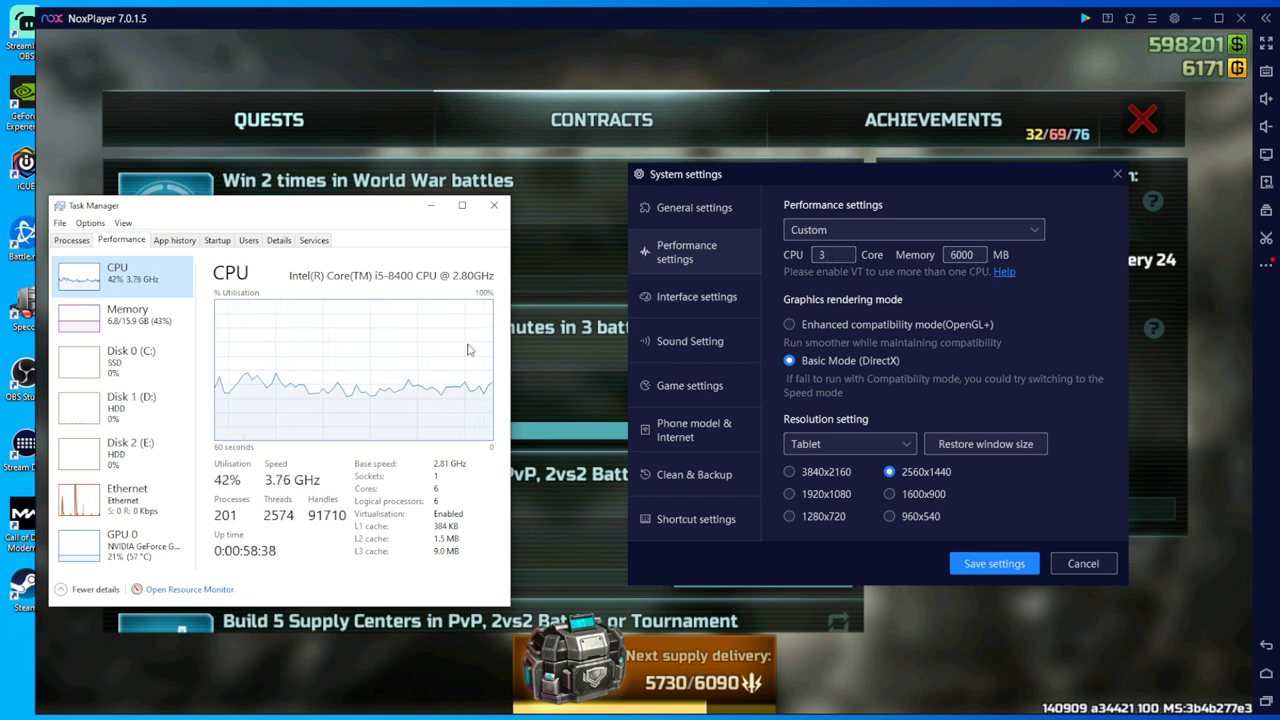
{"action": "left_click", "coordinate": [179, 328]}
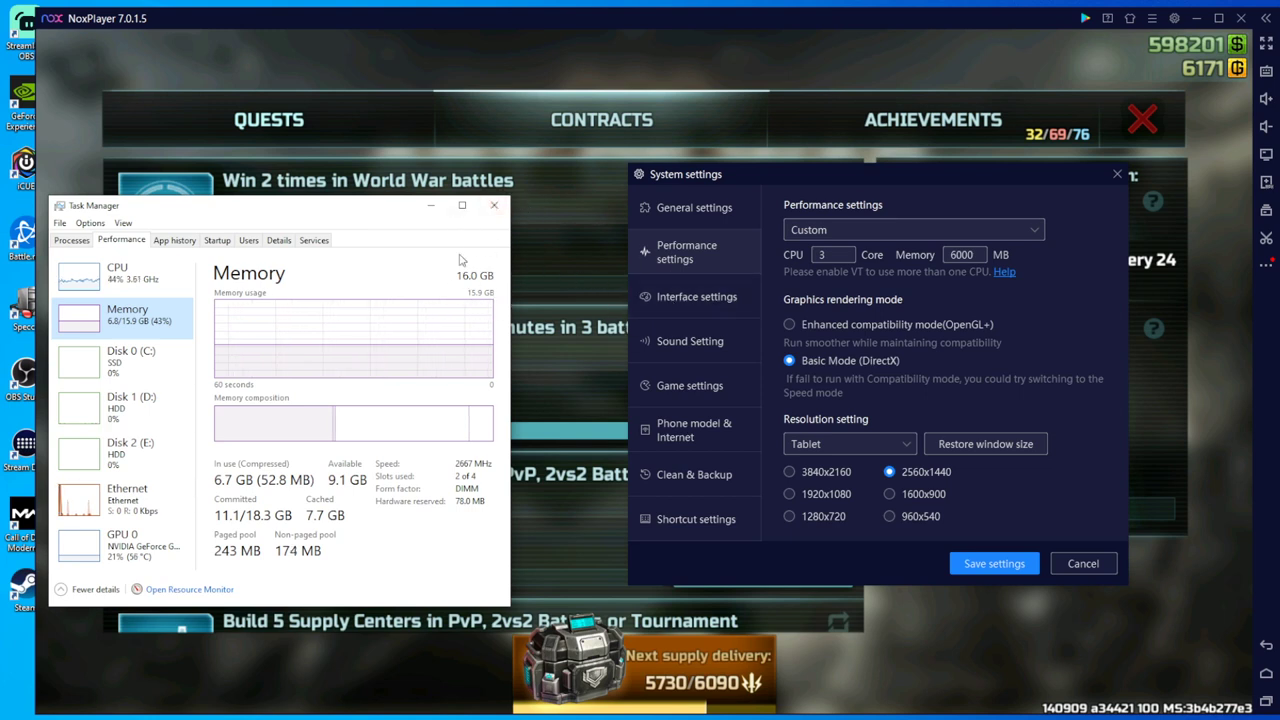
{"action": "left_click", "coordinate": [494, 206]}
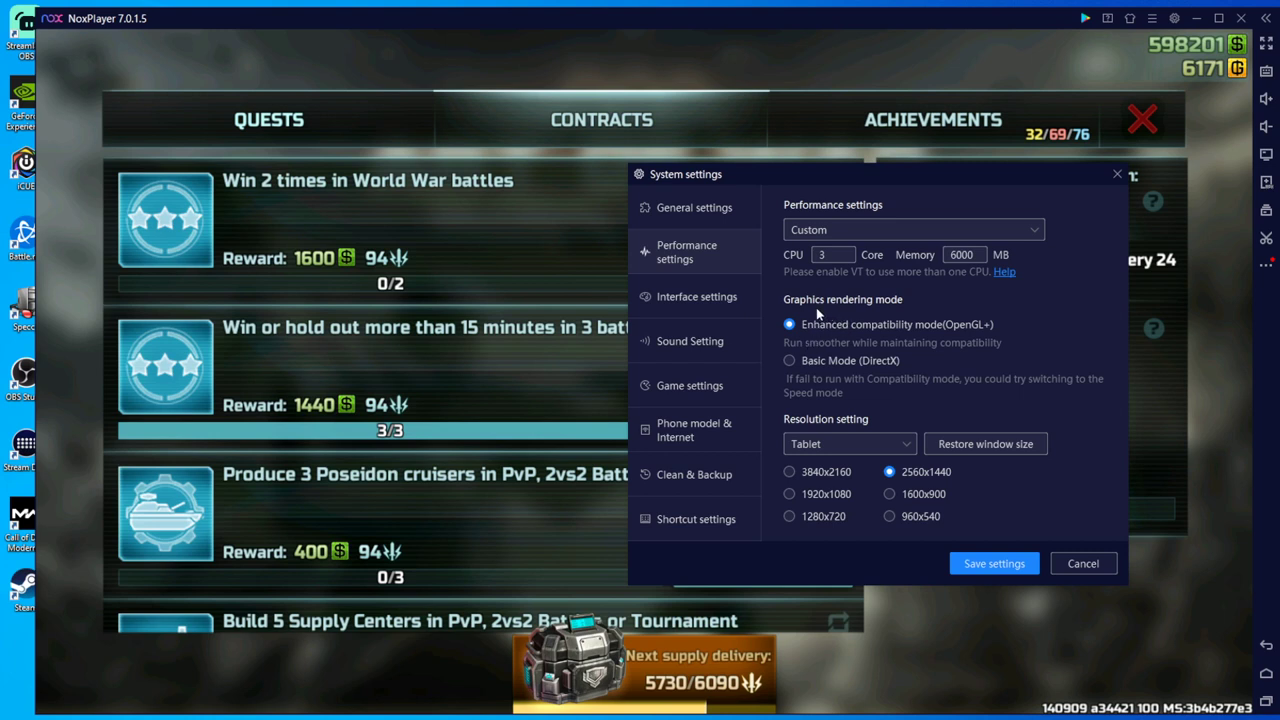
Set the graphics rendering mode to Basic Mode (DirectX) with a 2560x1440 resolution and save the performance settings
{"action": "left_click", "coordinate": [790, 361]}
{"action": "left_click", "coordinate": [805, 516]}
{"action": "left_click", "coordinate": [892, 471]}
{"action": "left_click", "coordinate": [1000, 566]}
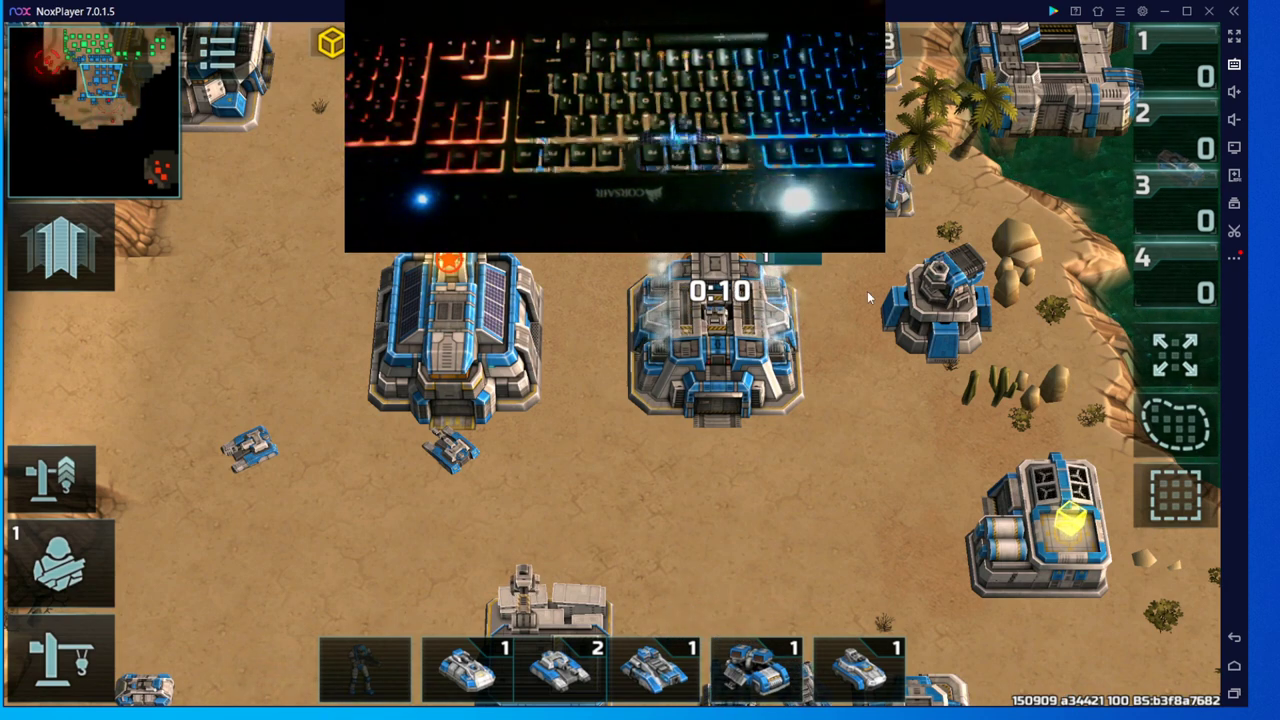
{"action": "left_click_drag", "start_coordinate": [569, 459], "coordinate": [661, 460]}
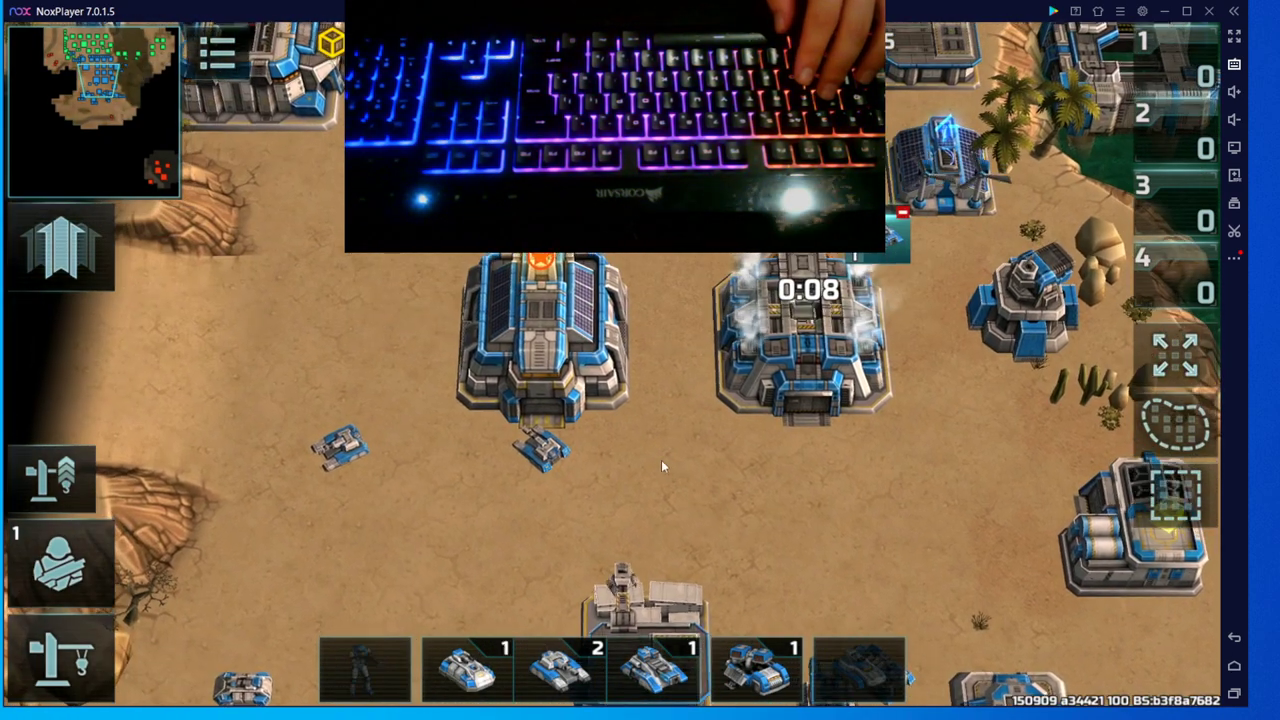
{"action": "left_click_drag", "start_coordinate": [407, 348], "coordinate": [490, 438]}
{"action": "left_click_drag", "start_coordinate": [743, 364], "coordinate": [686, 378]}
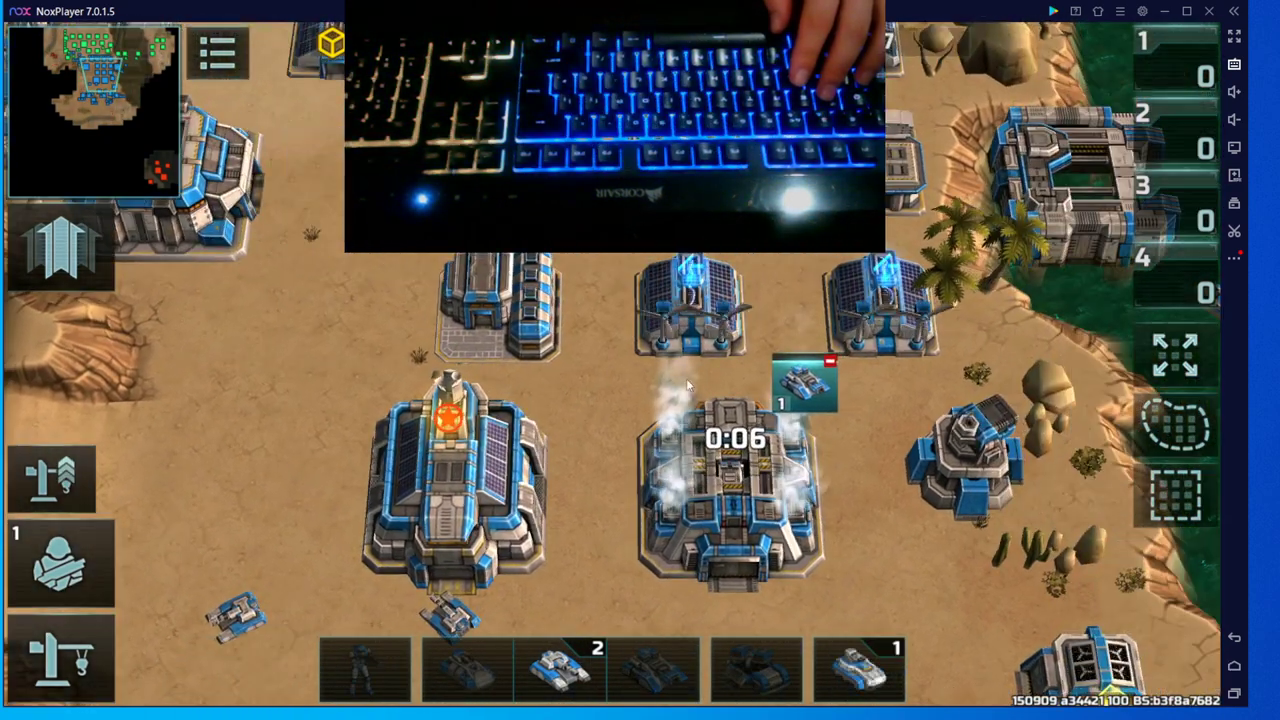
{"action": "left_click_drag", "start_coordinate": [901, 507], "coordinate": [872, 442]}
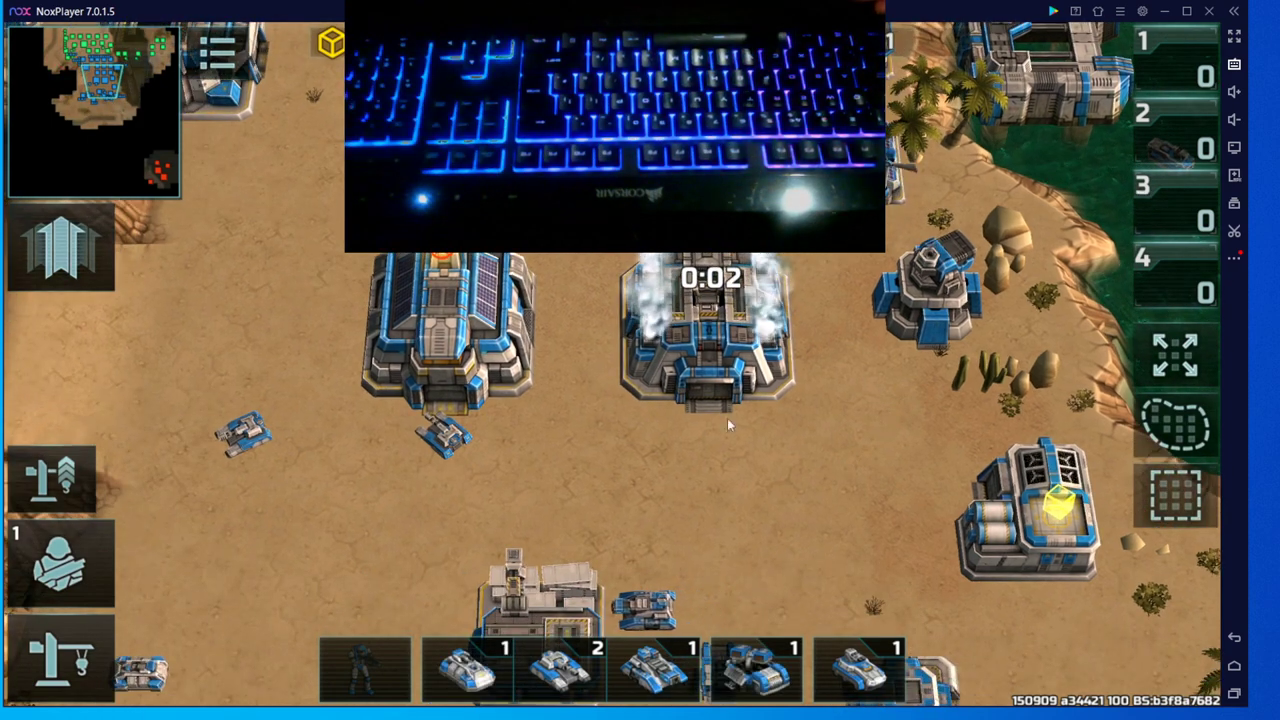
Add a View control to the keyboard mapping over the middle of the map, with sensitivity 81 and Keyboard mode
{"action": "left_click", "coordinate": [1234, 64]}
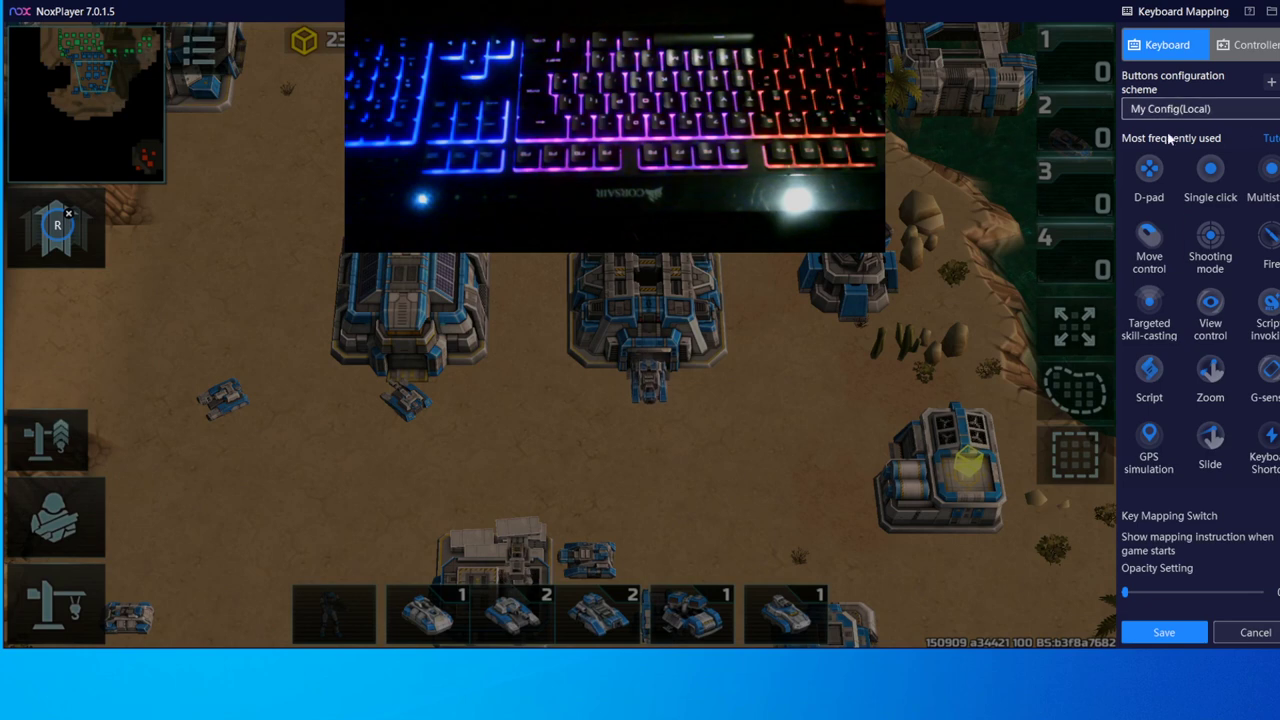
{"action": "left_click_drag", "start_coordinate": [1210, 170], "coordinate": [987, 230]}
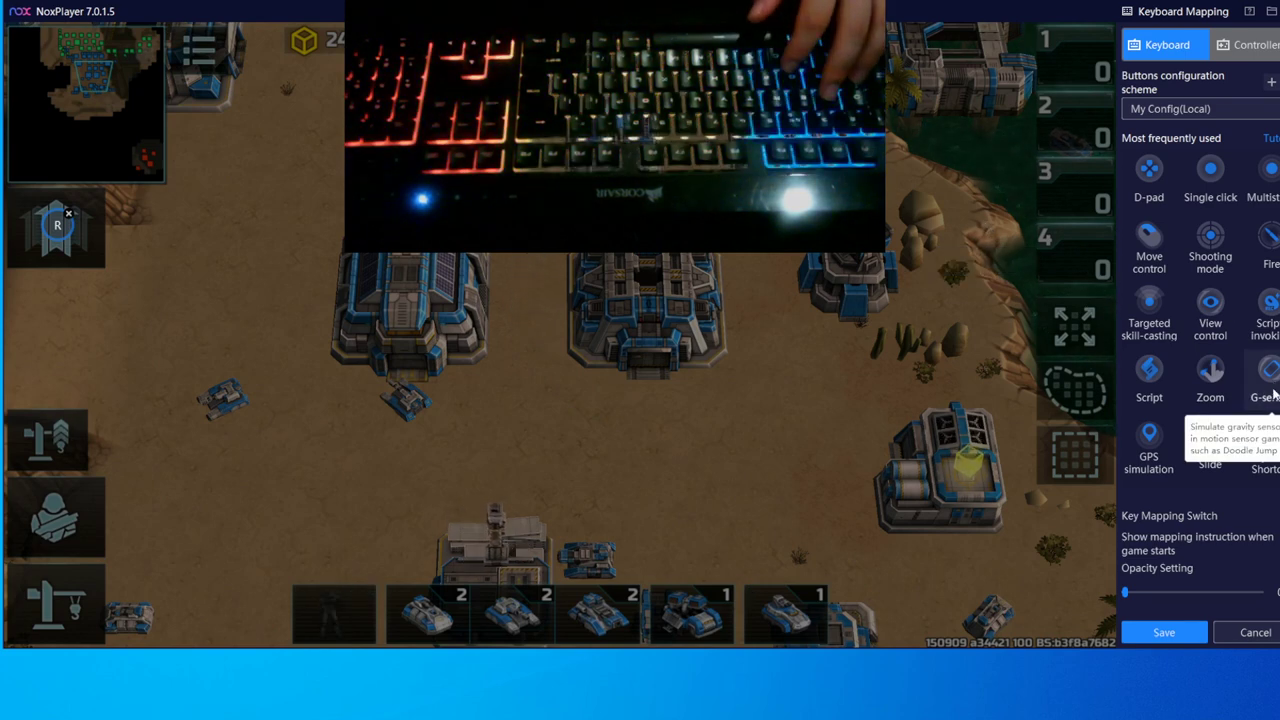
{"action": "left_click", "coordinate": [1219, 318]}
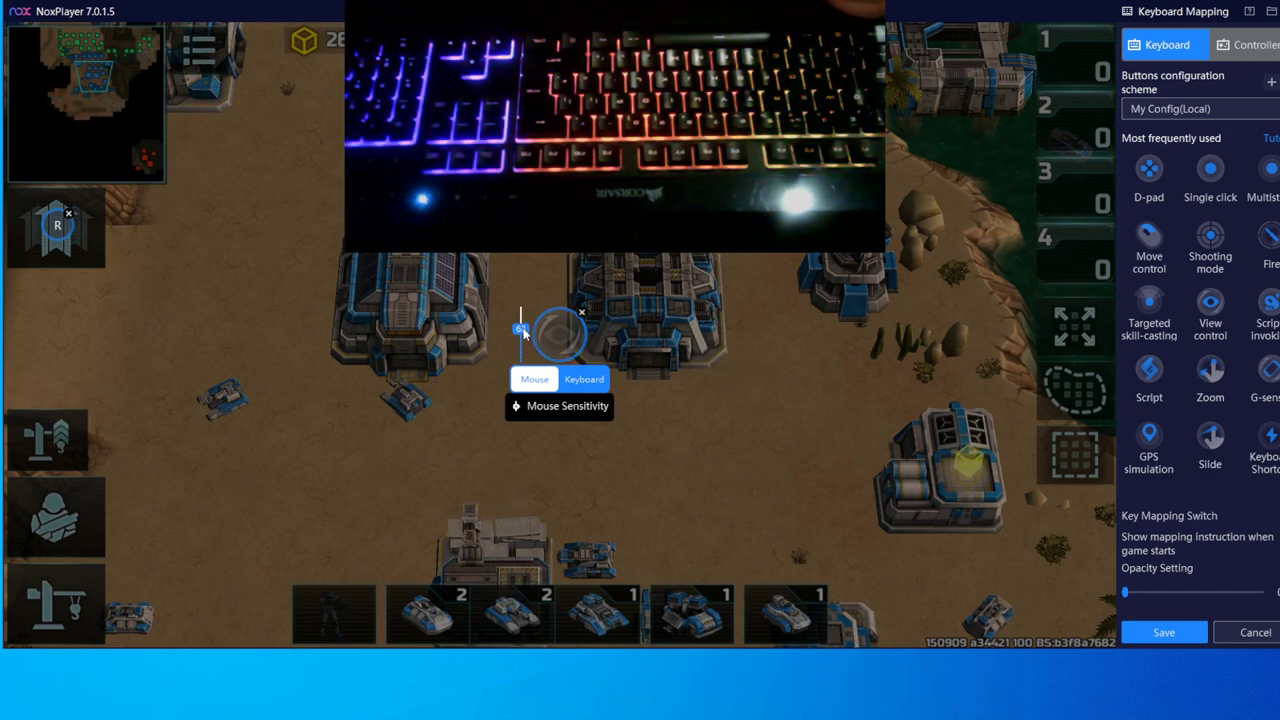
{"action": "left_click_drag", "start_coordinate": [521, 339], "coordinate": [522, 316]}
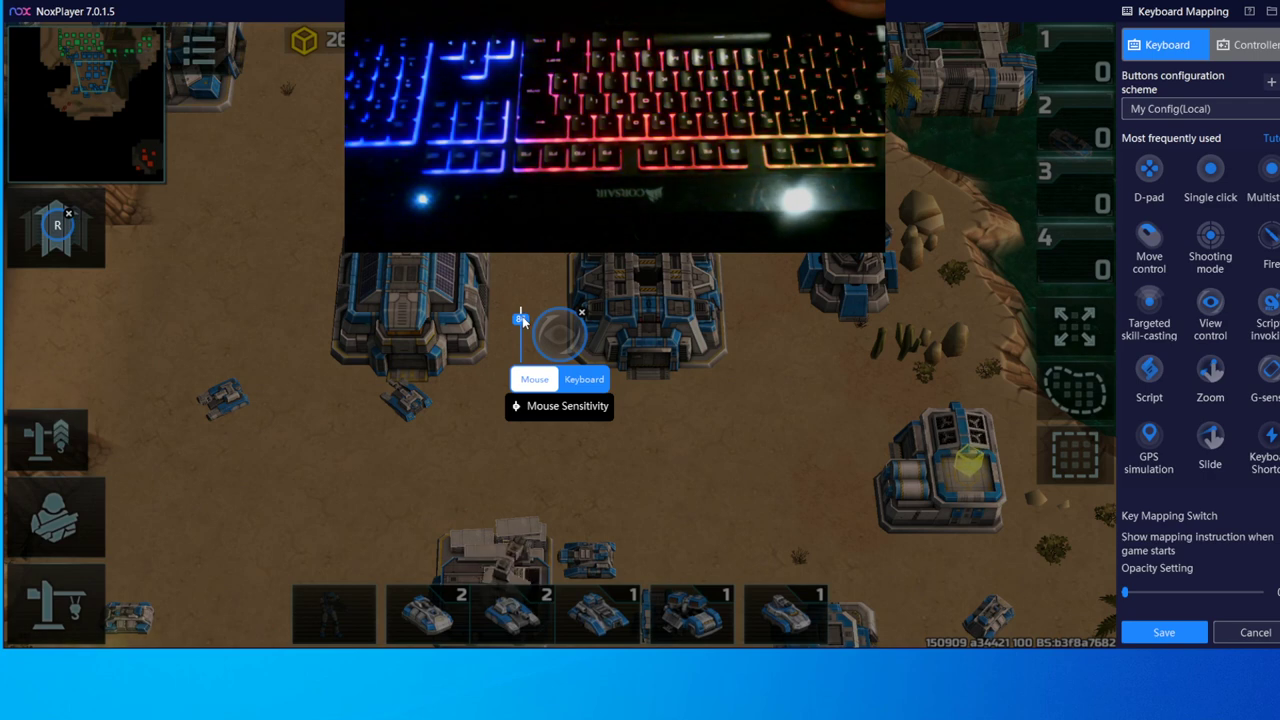
{"action": "left_click", "coordinate": [588, 380]}
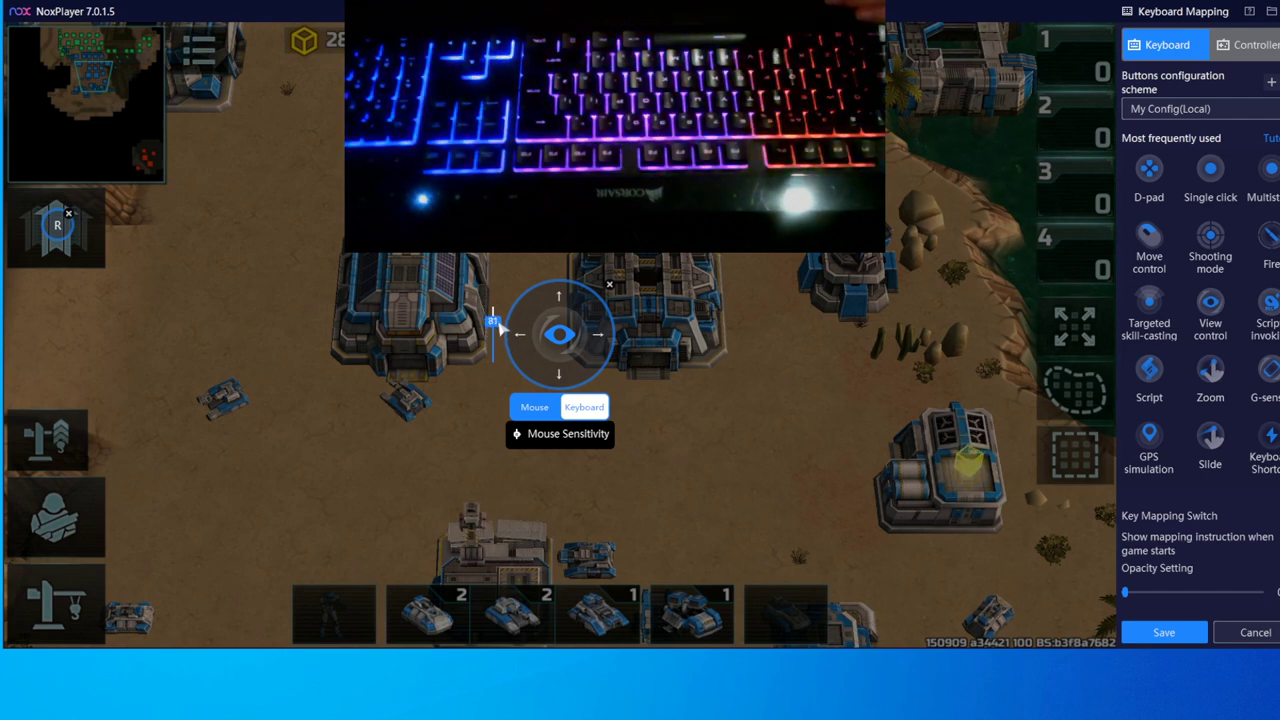
Assign S to up, W to down, D to left and A to right in the View control and save the mapping
{"action": "left_click", "coordinate": [559, 300]}
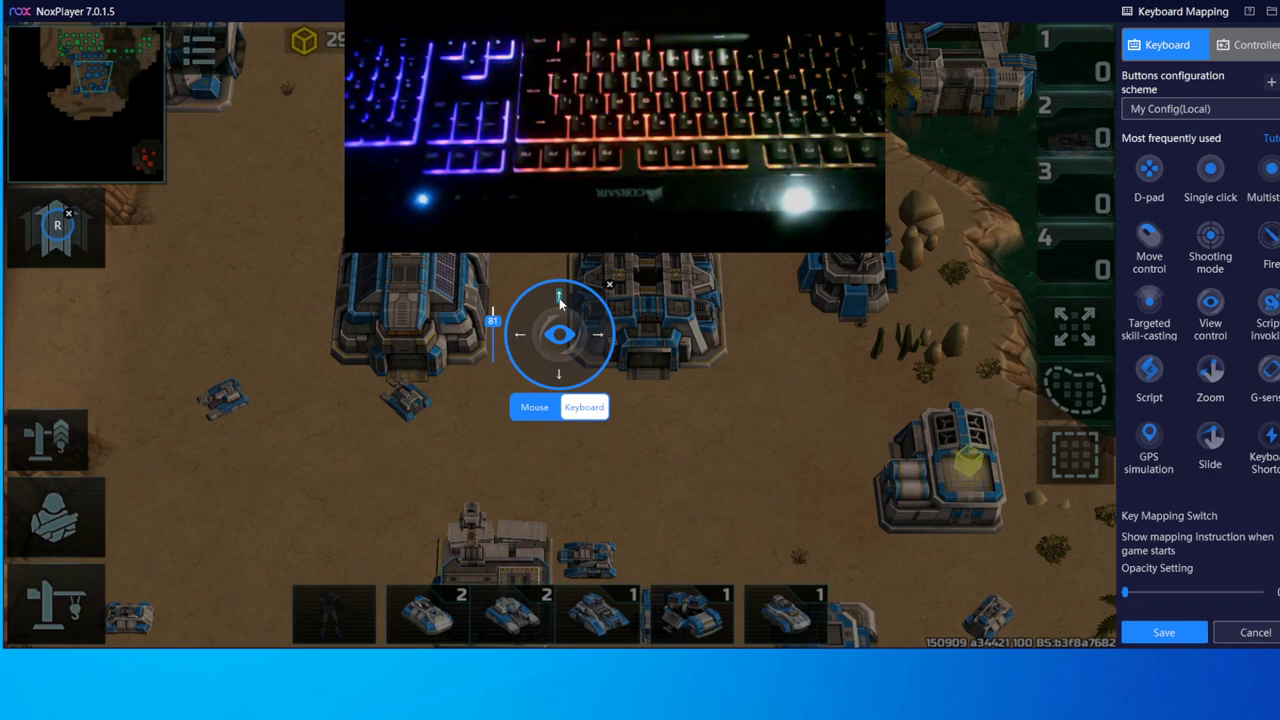
{"action": "key", "text": "Up"}
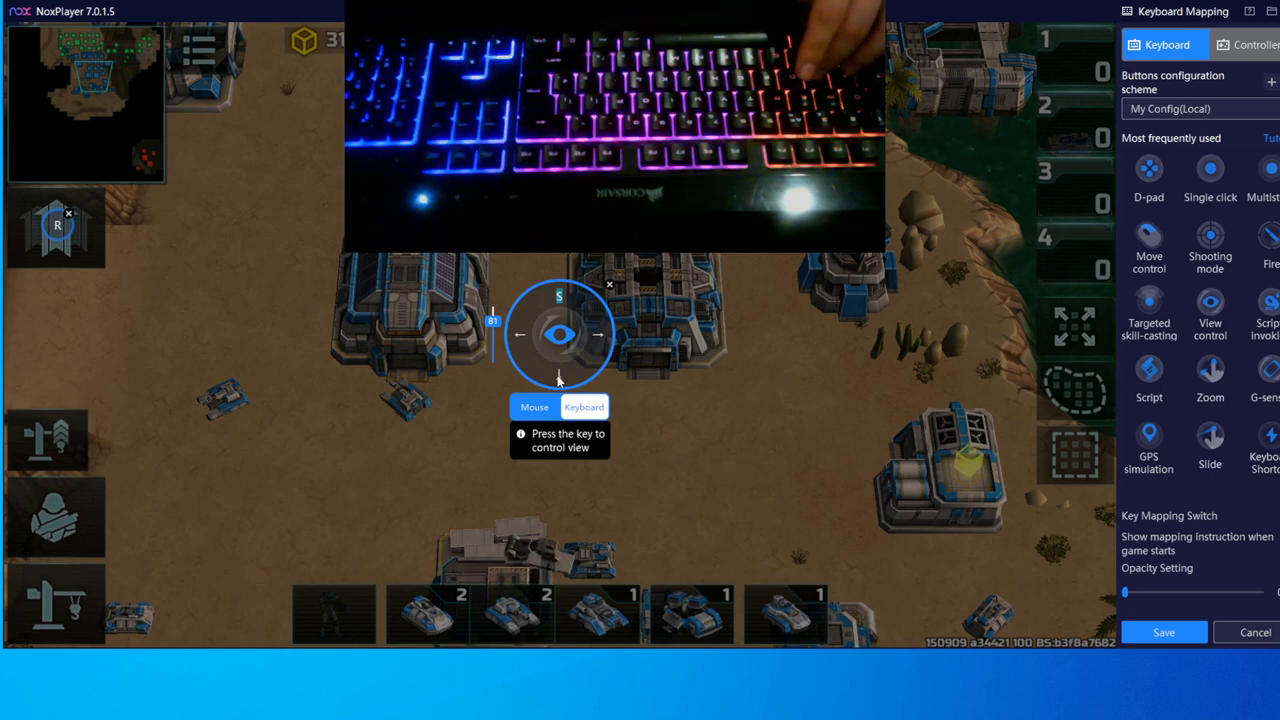
{"action": "left_click", "coordinate": [558, 375]}
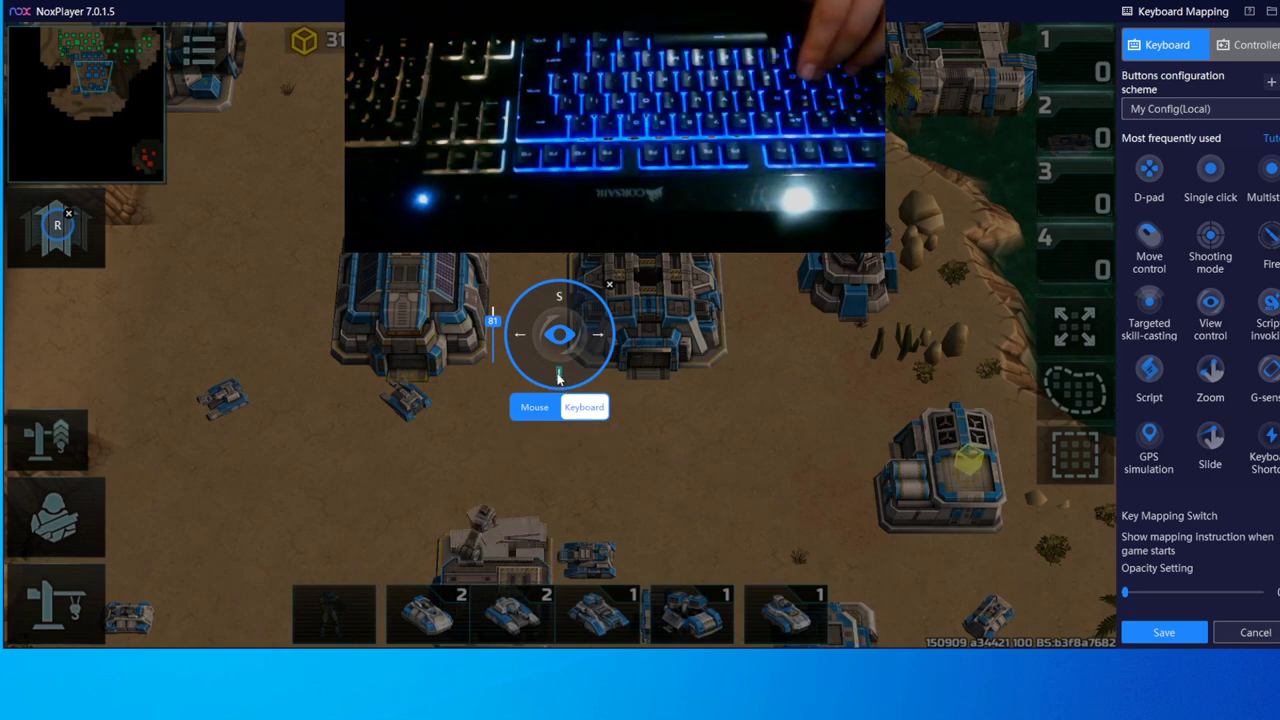
{"action": "key", "text": "w"}
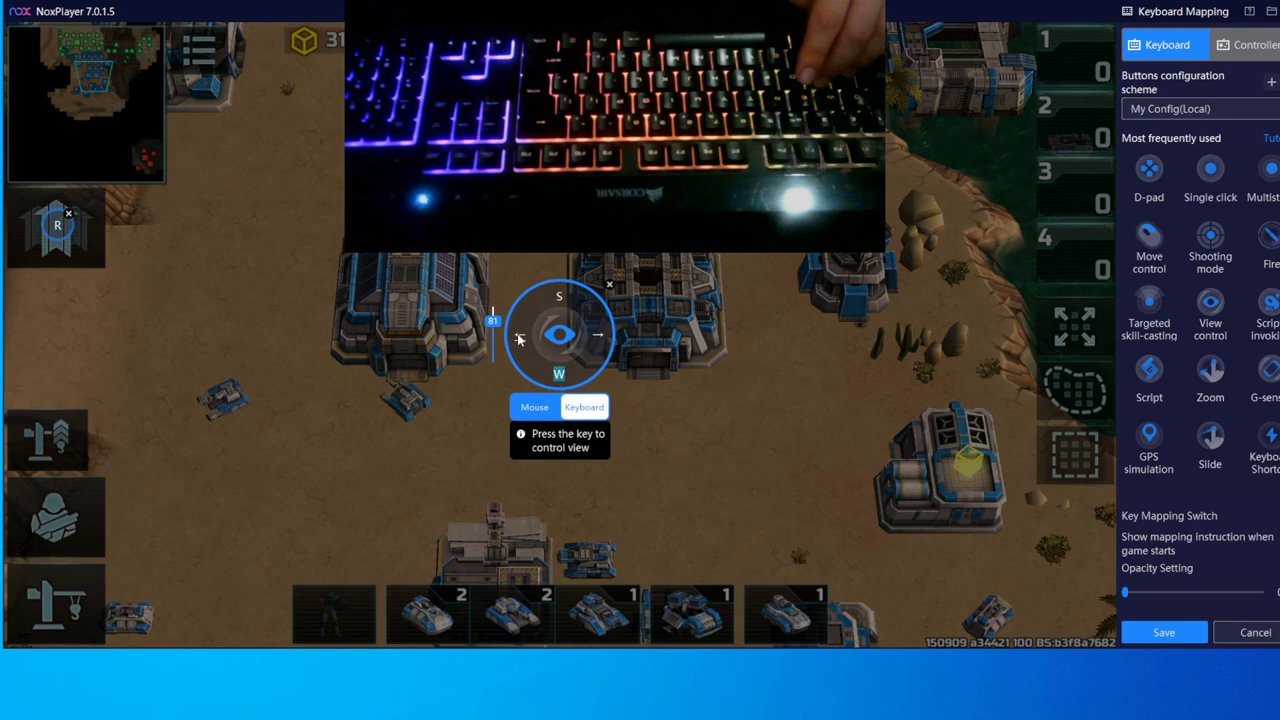
{"action": "left_click", "coordinate": [519, 337]}
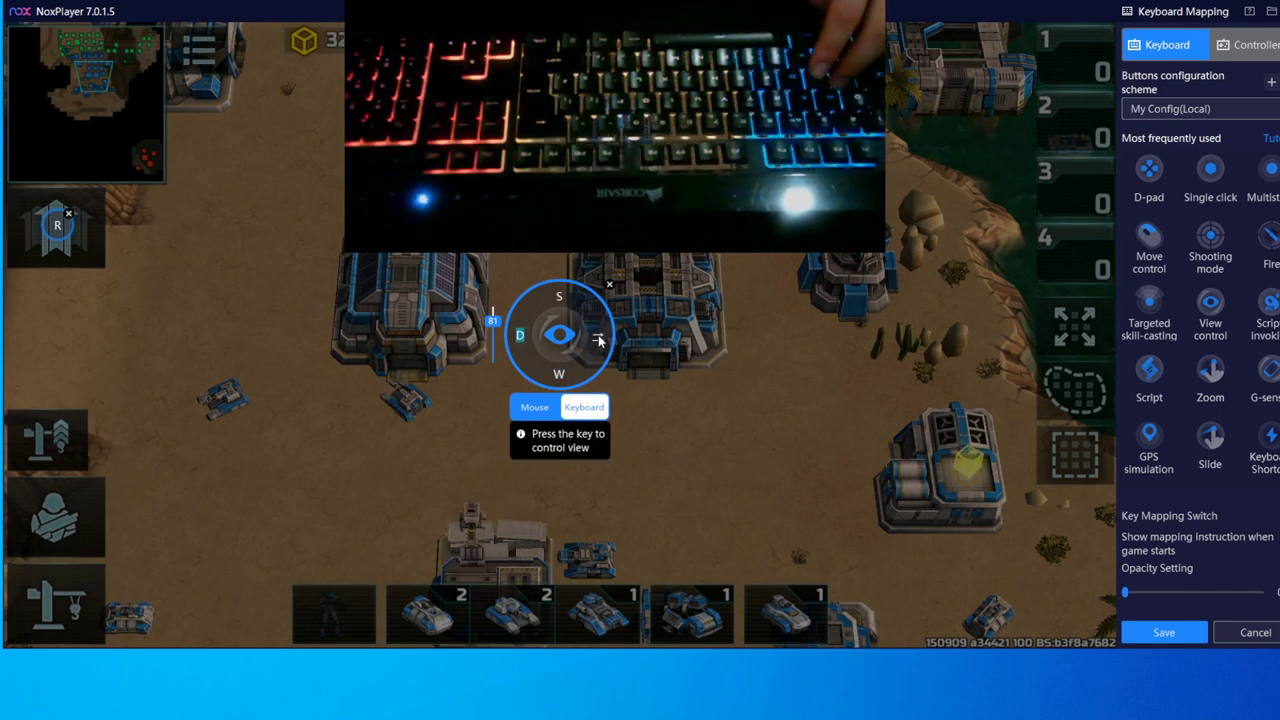
{"action": "left_click", "coordinate": [597, 338]}
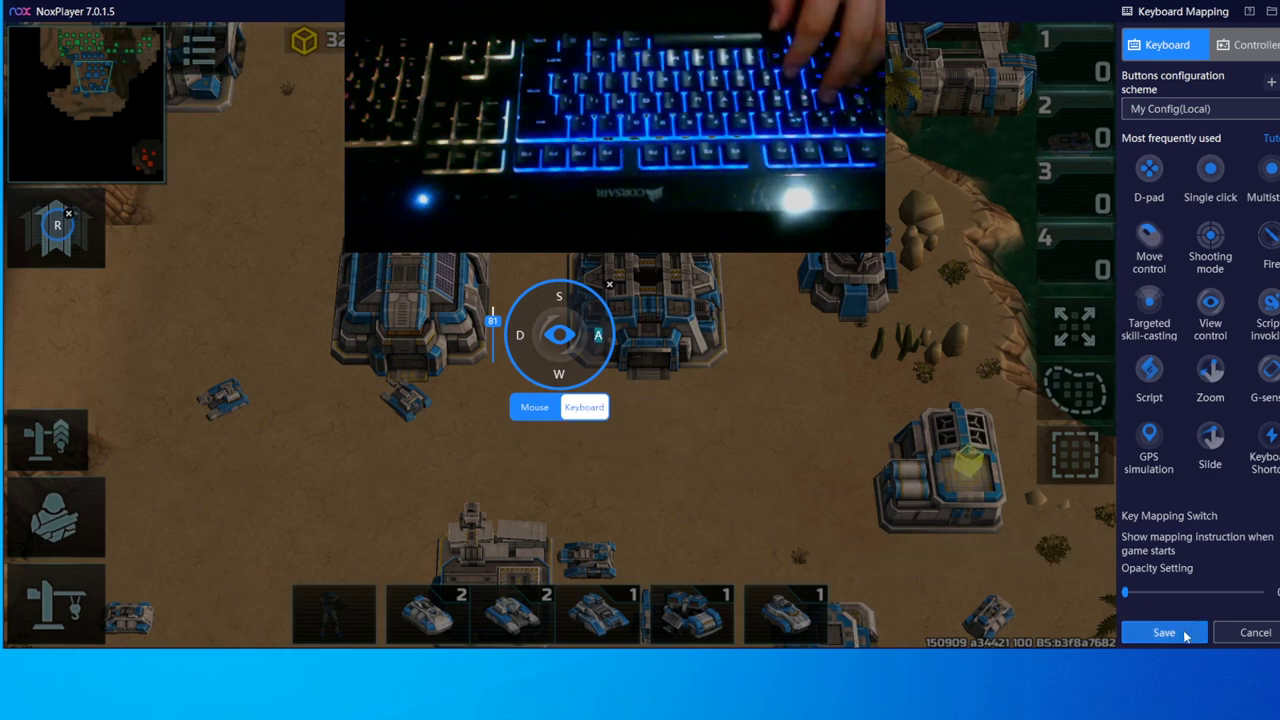
{"action": "left_click", "coordinate": [1164, 632]}
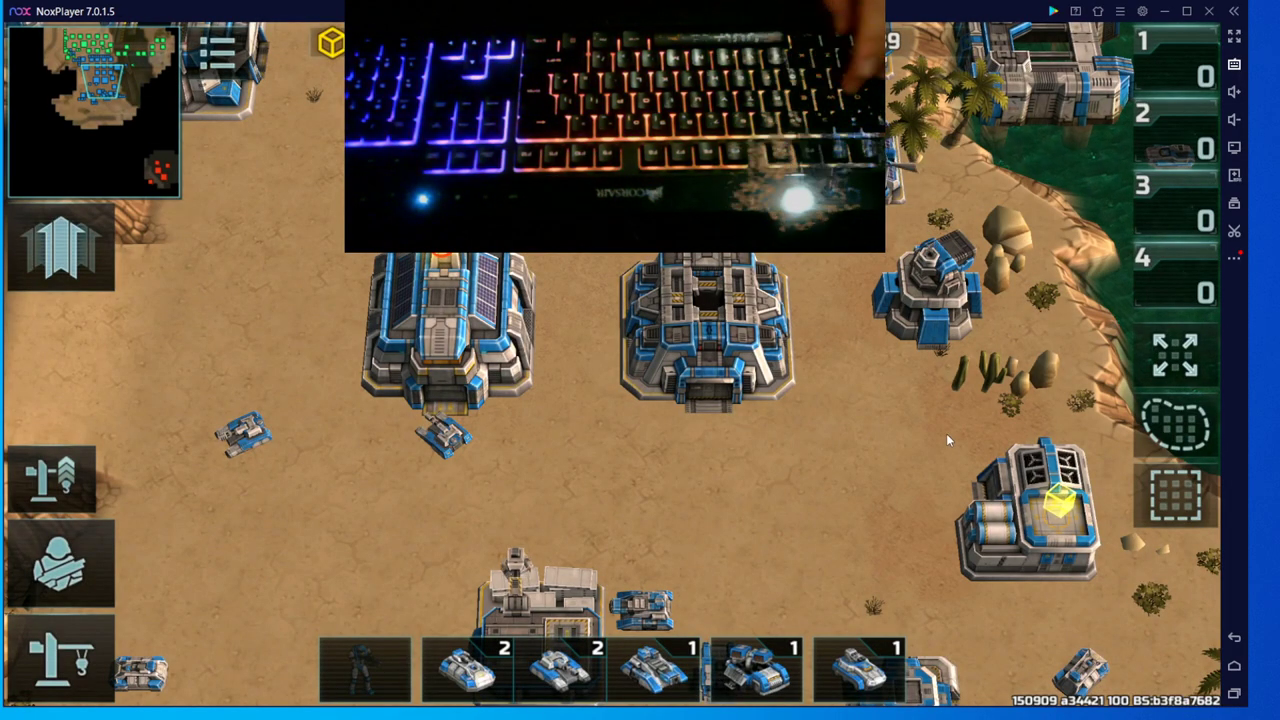
Test the W, S, D and A view-control mappings by moving across the battle map in each direction
{"action": "key", "text": "w"}
{"action": "key", "text": "s"}
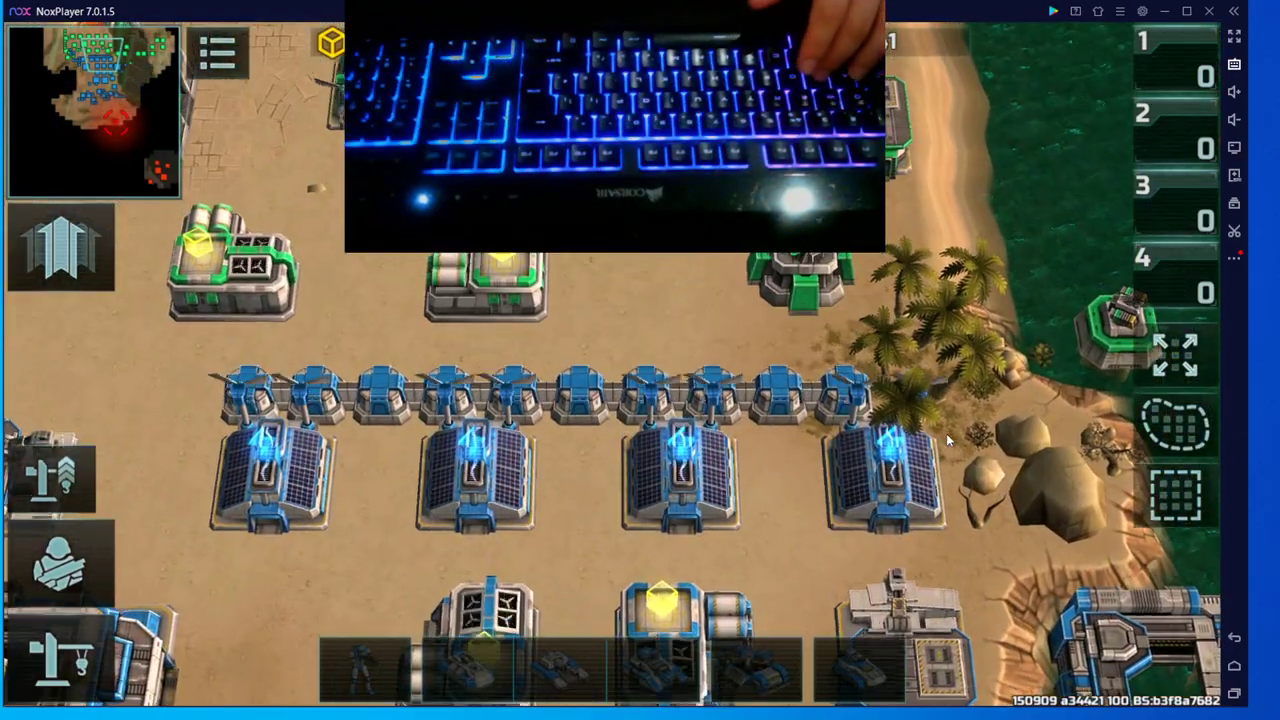
{"action": "key", "text": "d"}
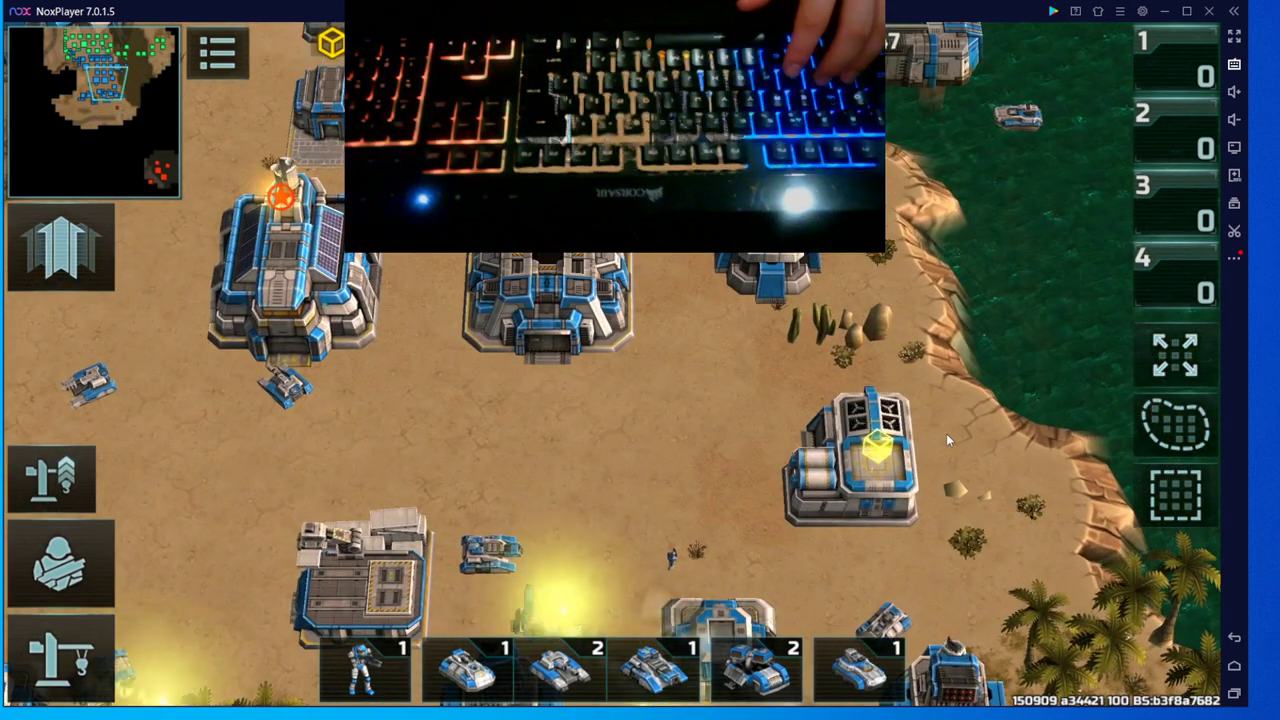
{"action": "key", "text": "a"}
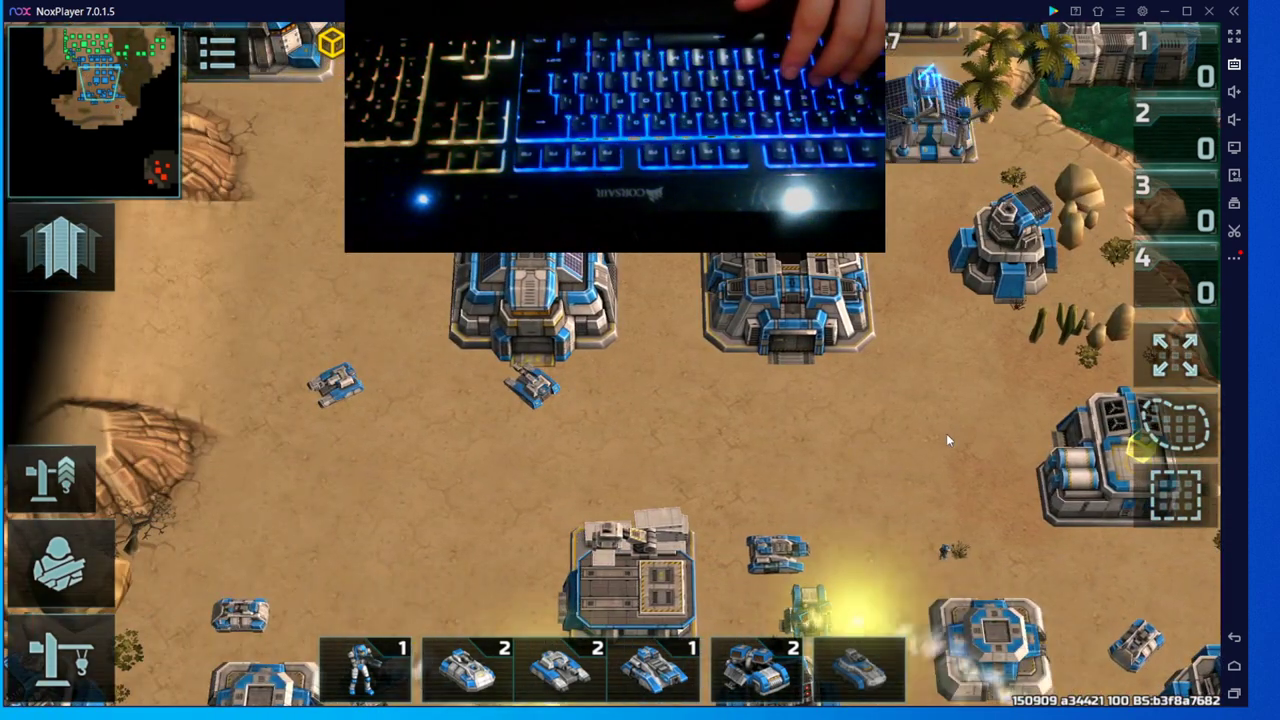
Raise the key mapping opacity to a little over half and save the keyboard mapping
{"action": "left_click", "coordinate": [1234, 65]}
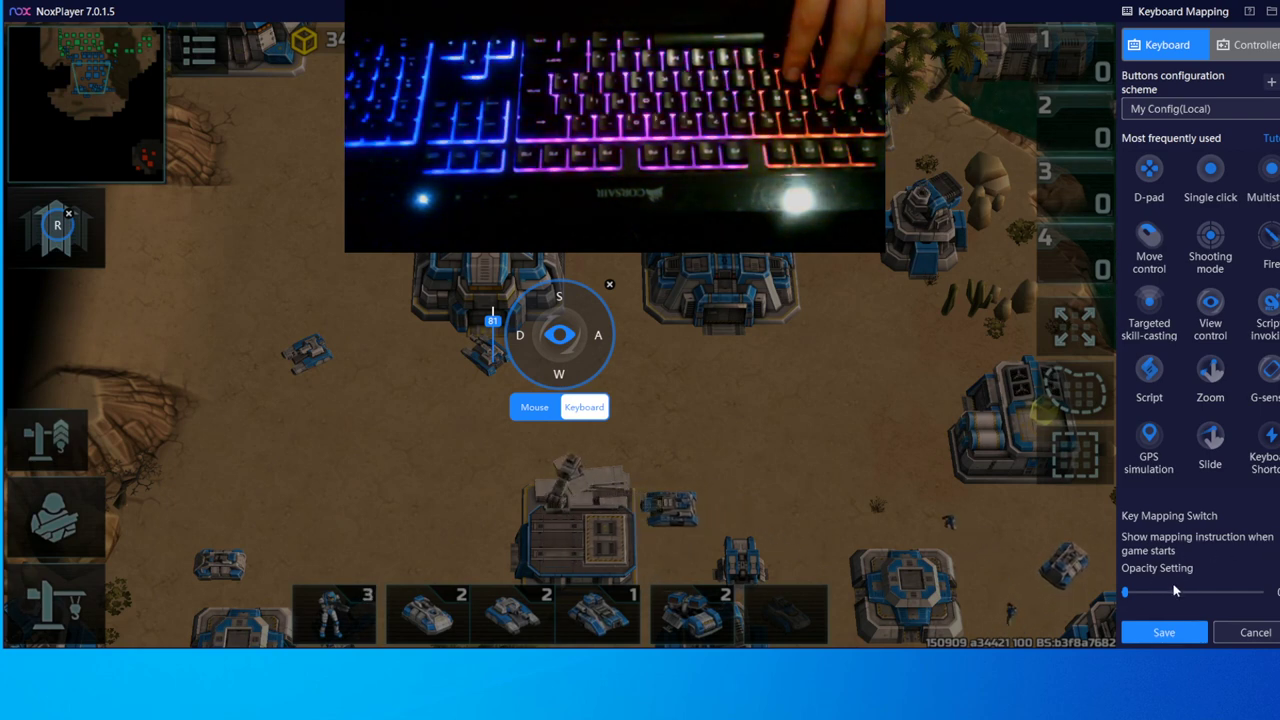
{"action": "left_click_drag", "start_coordinate": [1126, 596], "coordinate": [1202, 602]}
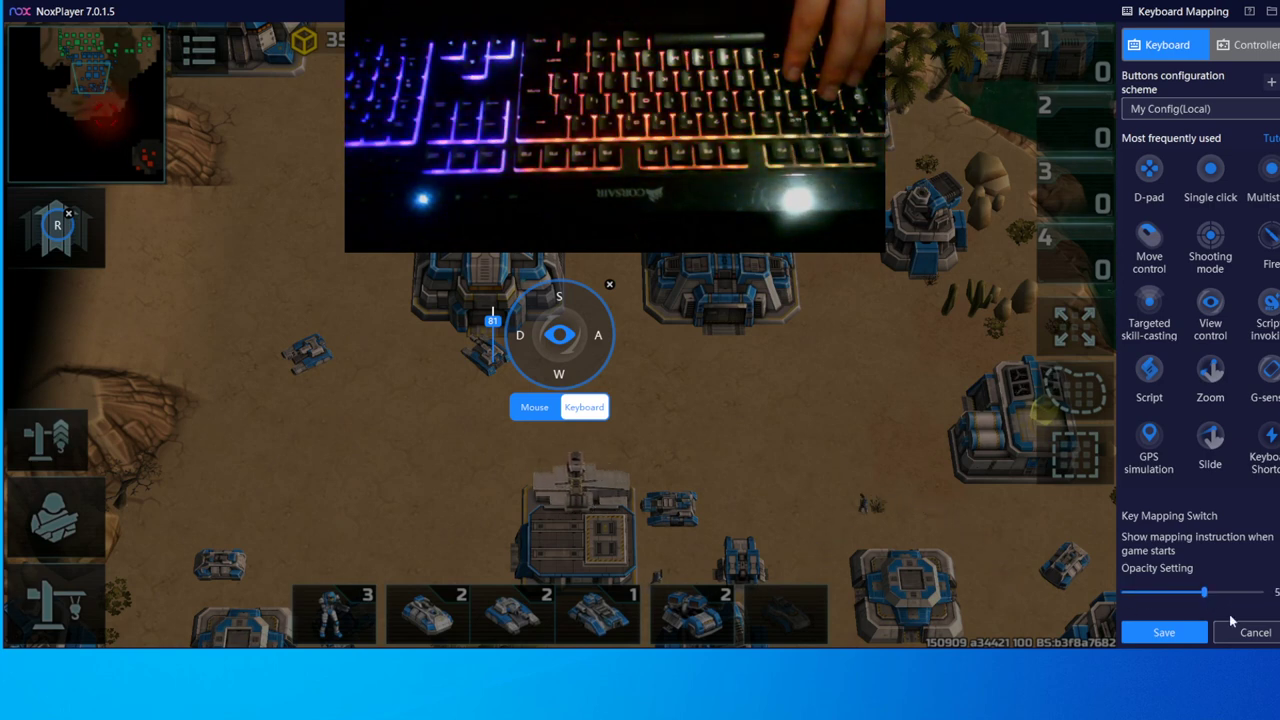
{"action": "left_click", "coordinate": [1192, 634]}
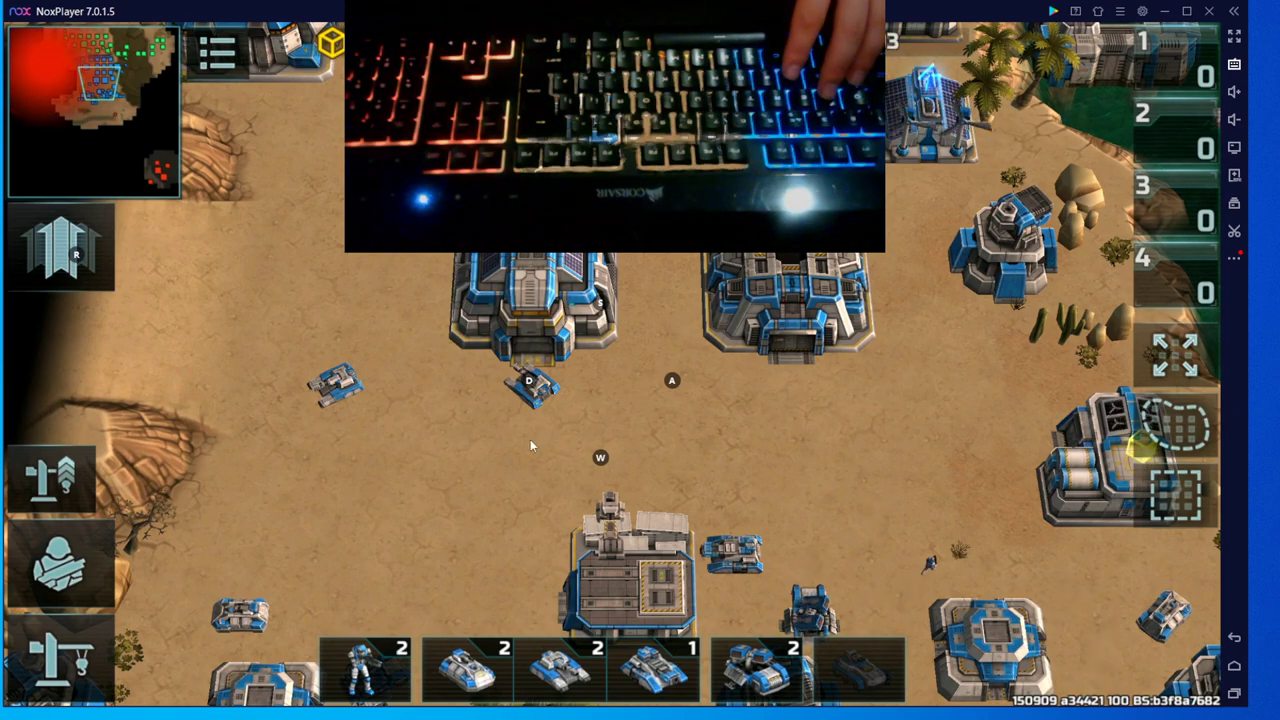
Check the on-screen W, A, S and D key labels while moving the view around the base with the mapped controls
{"action": "key", "text": "w"}
{"action": "key", "text": "a"}
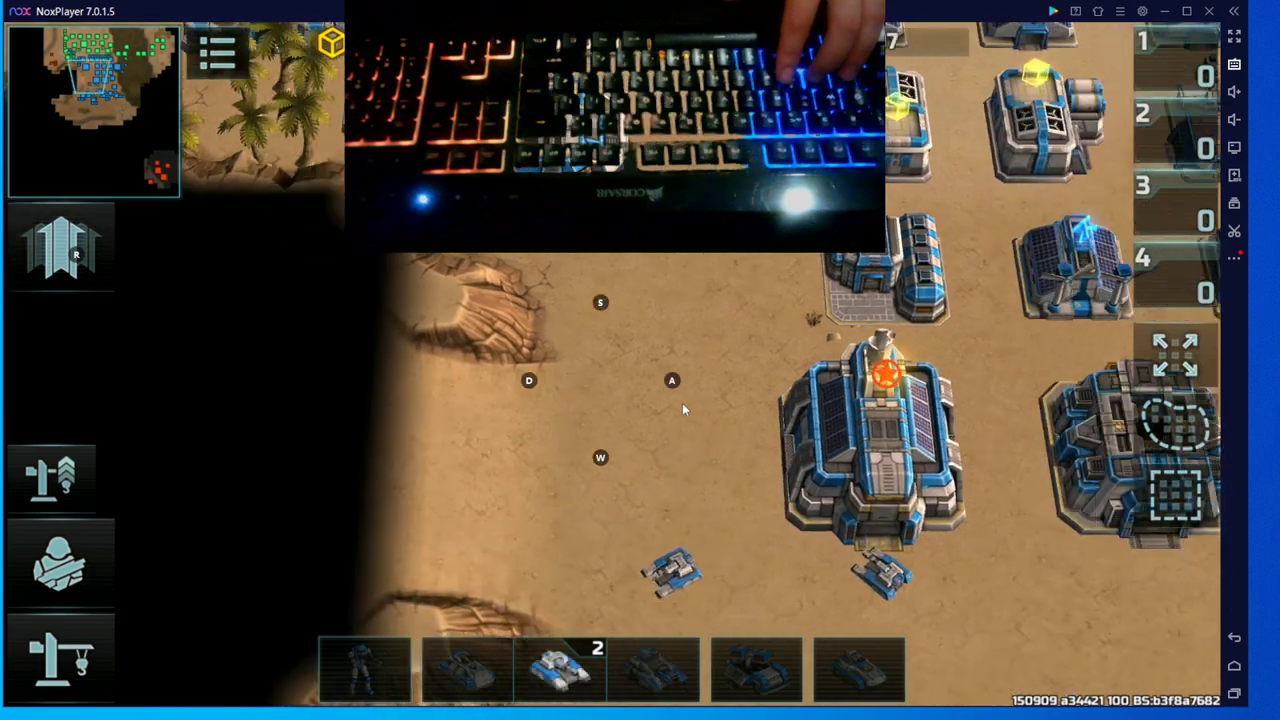
{"action": "key", "text": "d"}
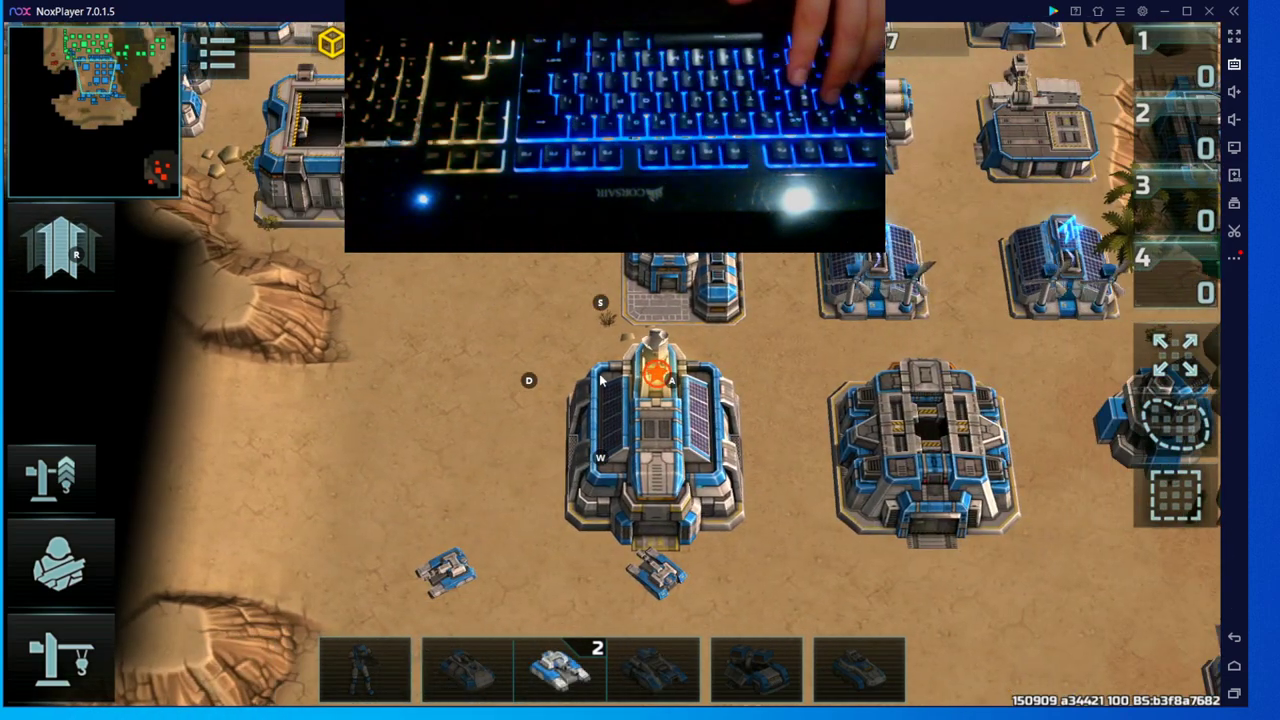
{"action": "key", "text": "a"}
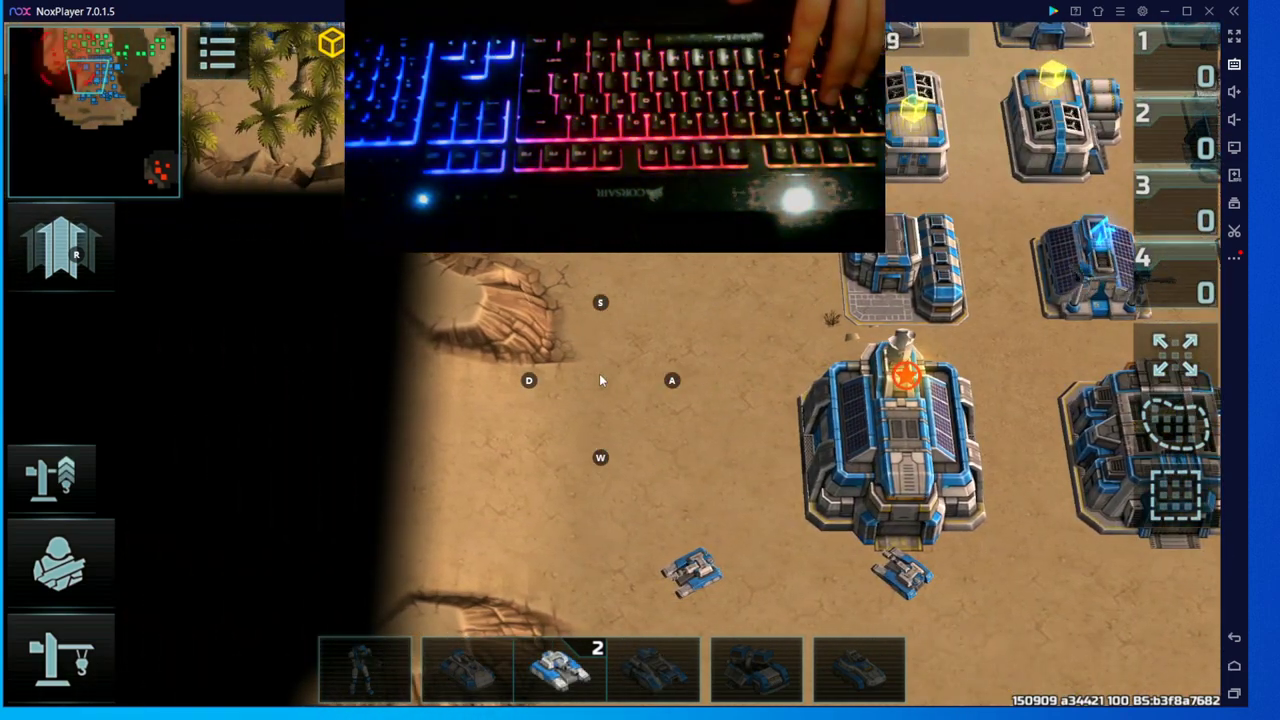
{"action": "key", "text": "d"}
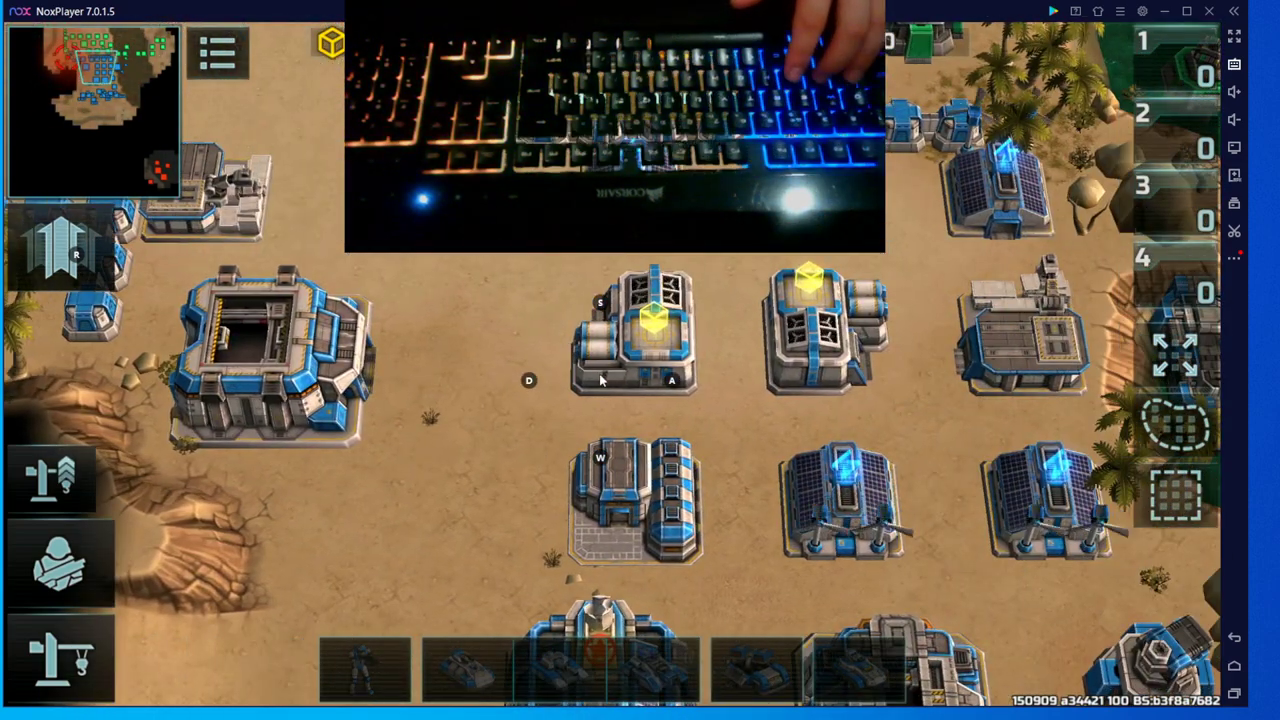
{"action": "key", "text": "s"}
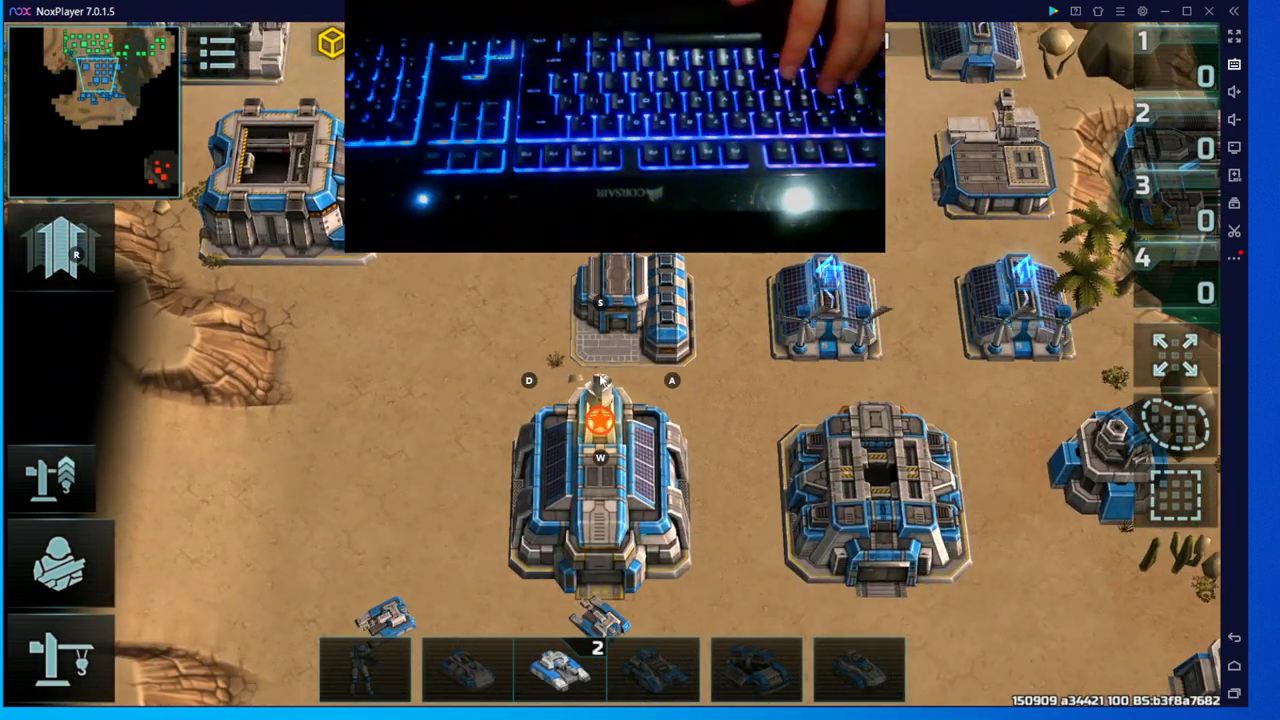
{"action": "key", "text": "a"}
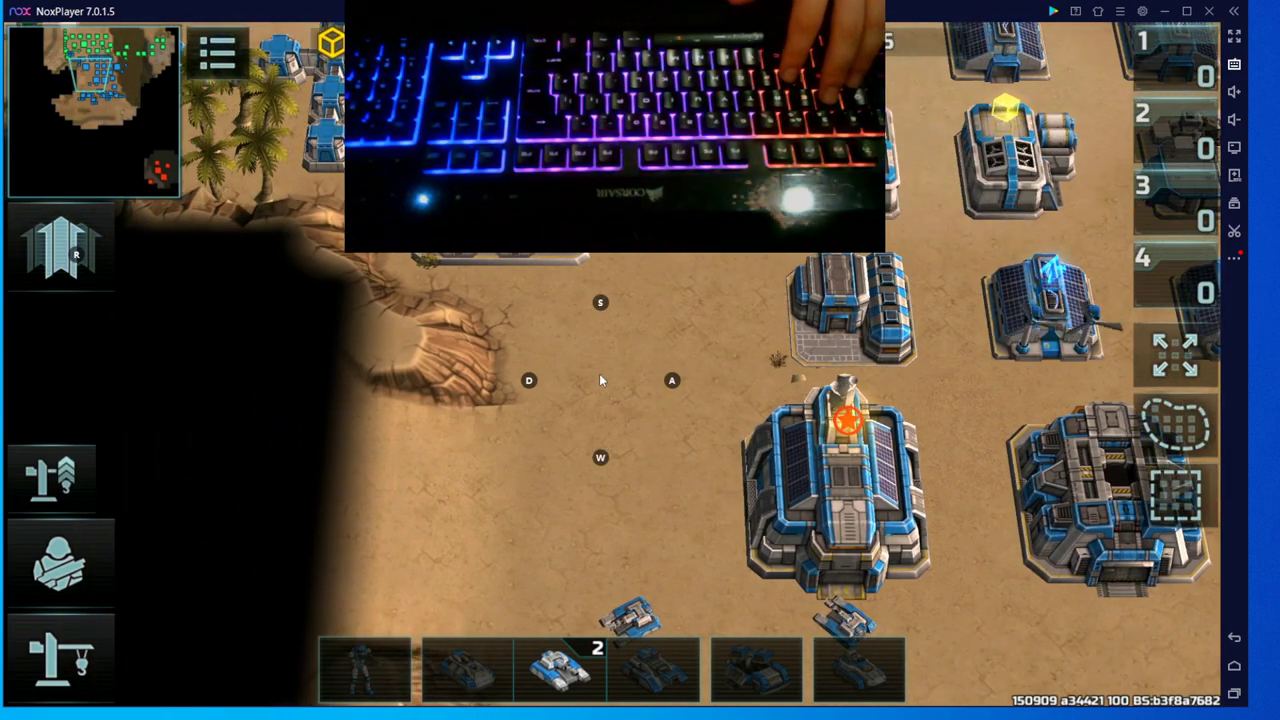
{"action": "key", "text": "d"}
{"action": "key", "text": "a"}
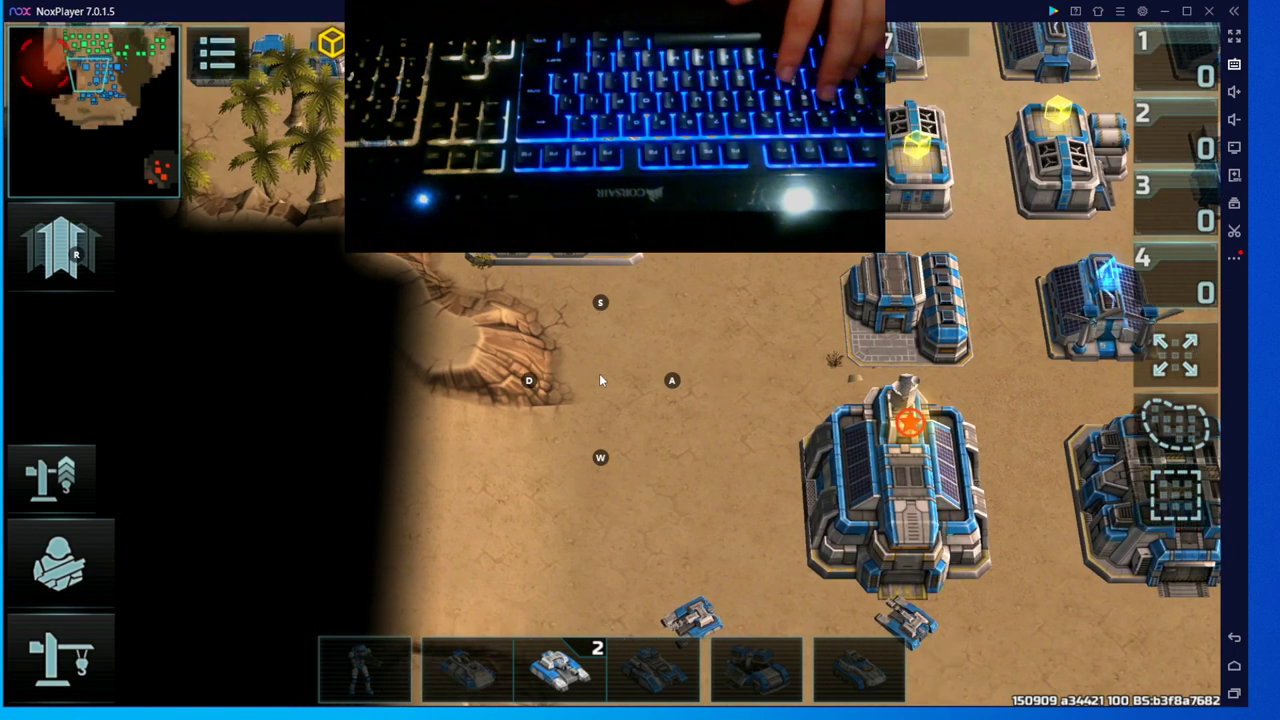
{"action": "key", "text": "d"}
{"action": "key", "text": "d"}
{"action": "key", "text": "a"}
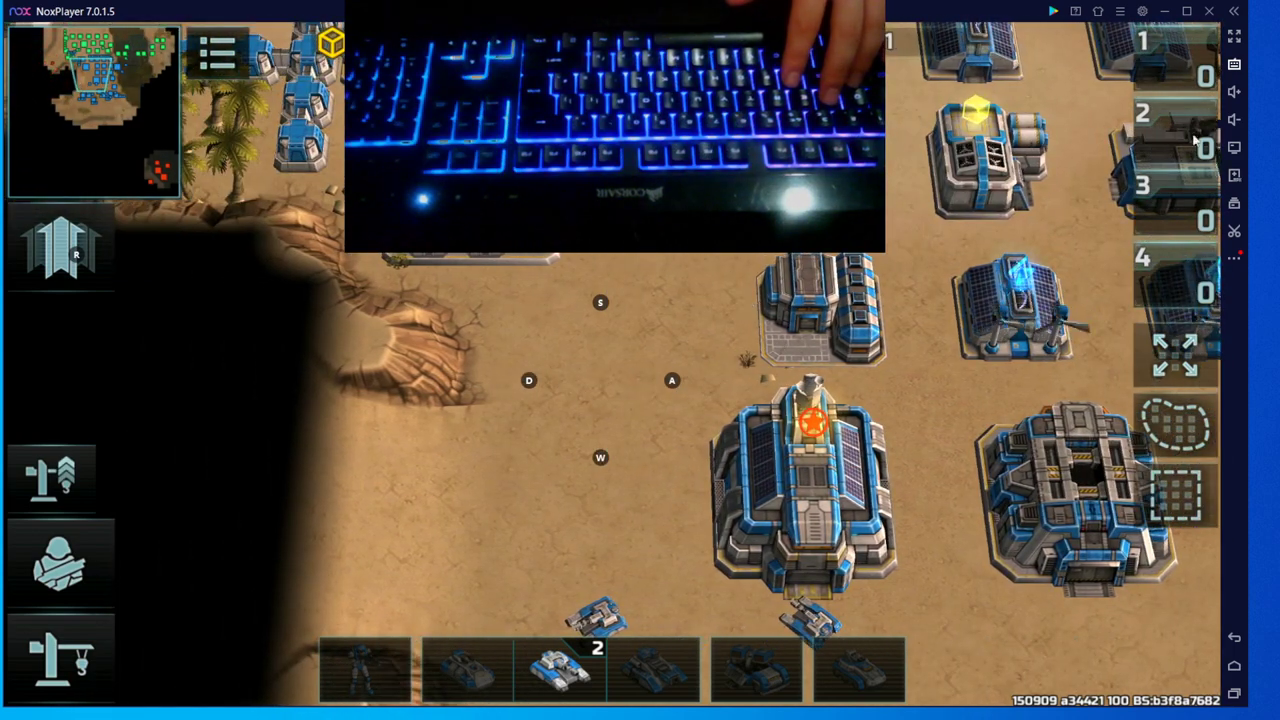
Replace the mapping on the game's triple-arrow button with a new R mapping, save it and test it in the battle
{"action": "left_click", "coordinate": [1236, 66]}
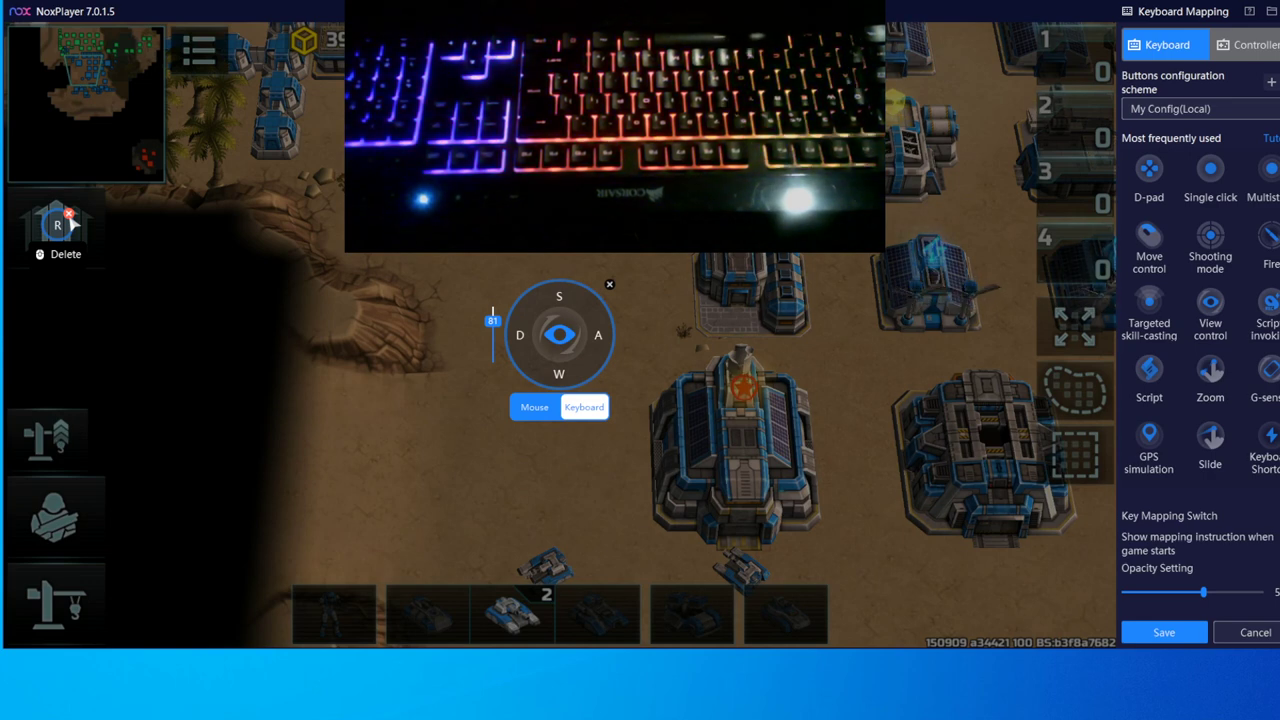
{"action": "left_click", "coordinate": [70, 214]}
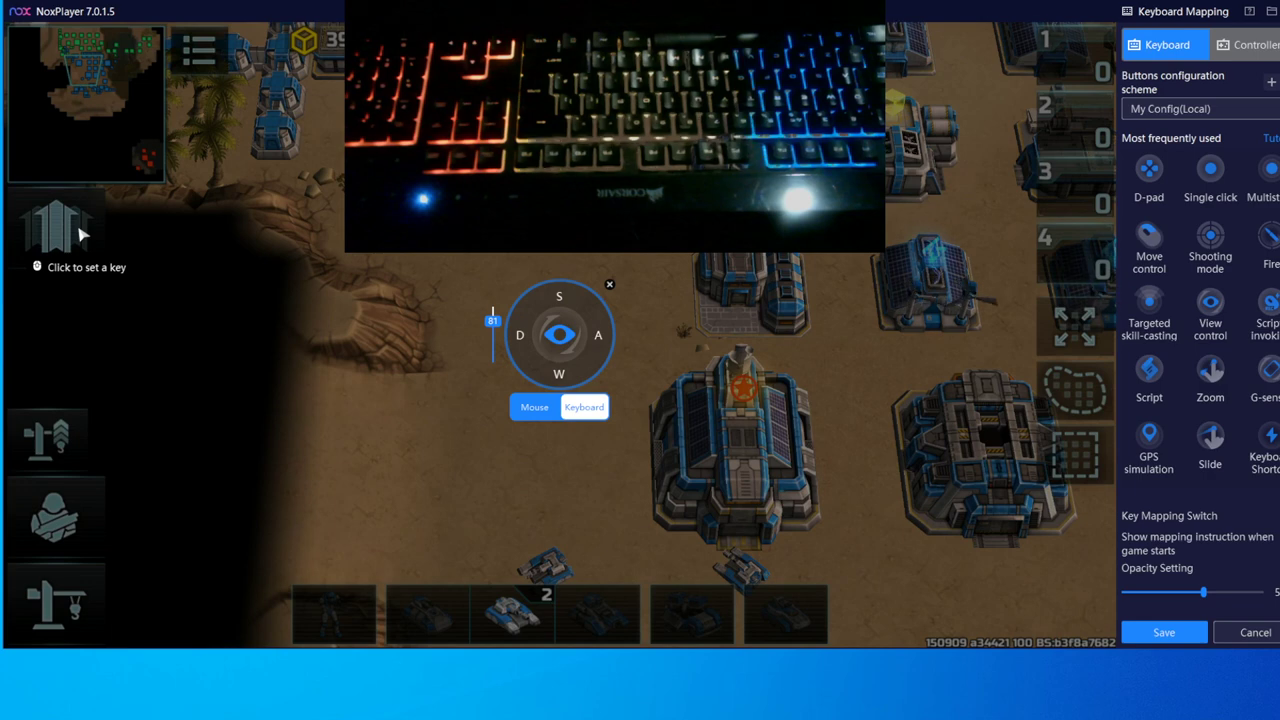
{"action": "left_click", "coordinate": [80, 234]}
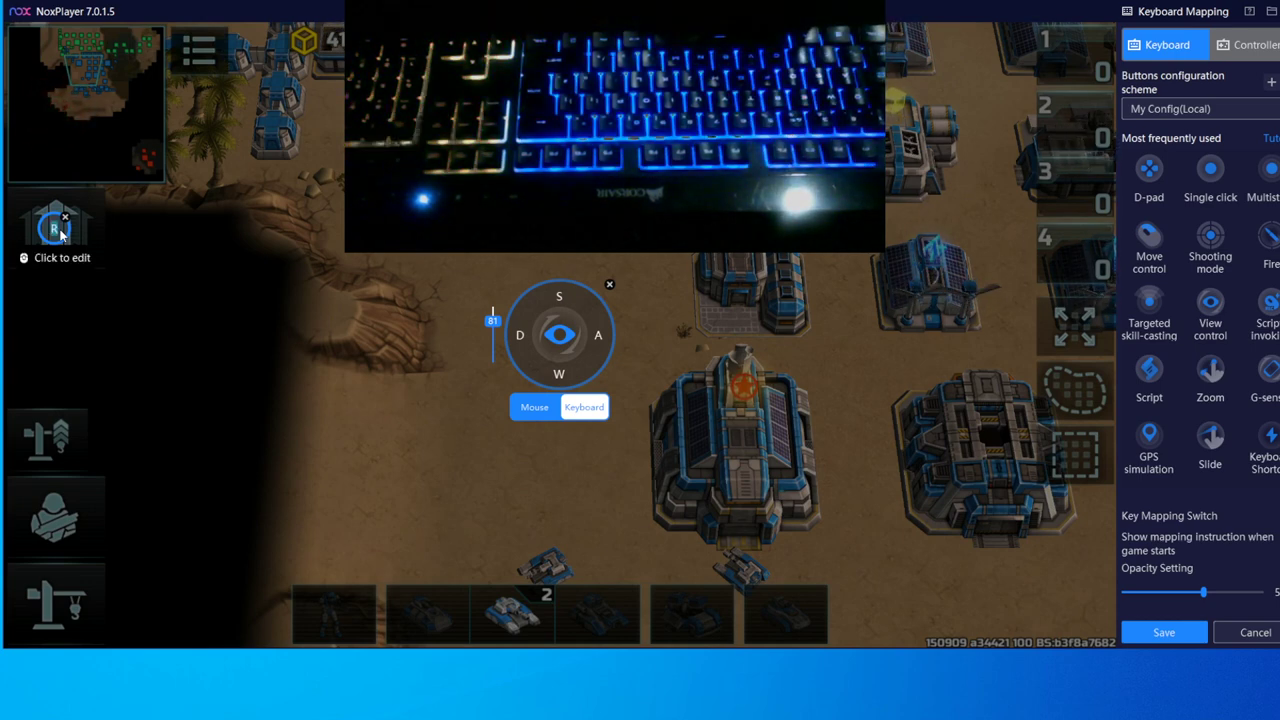
{"action": "left_click", "coordinate": [1166, 634]}
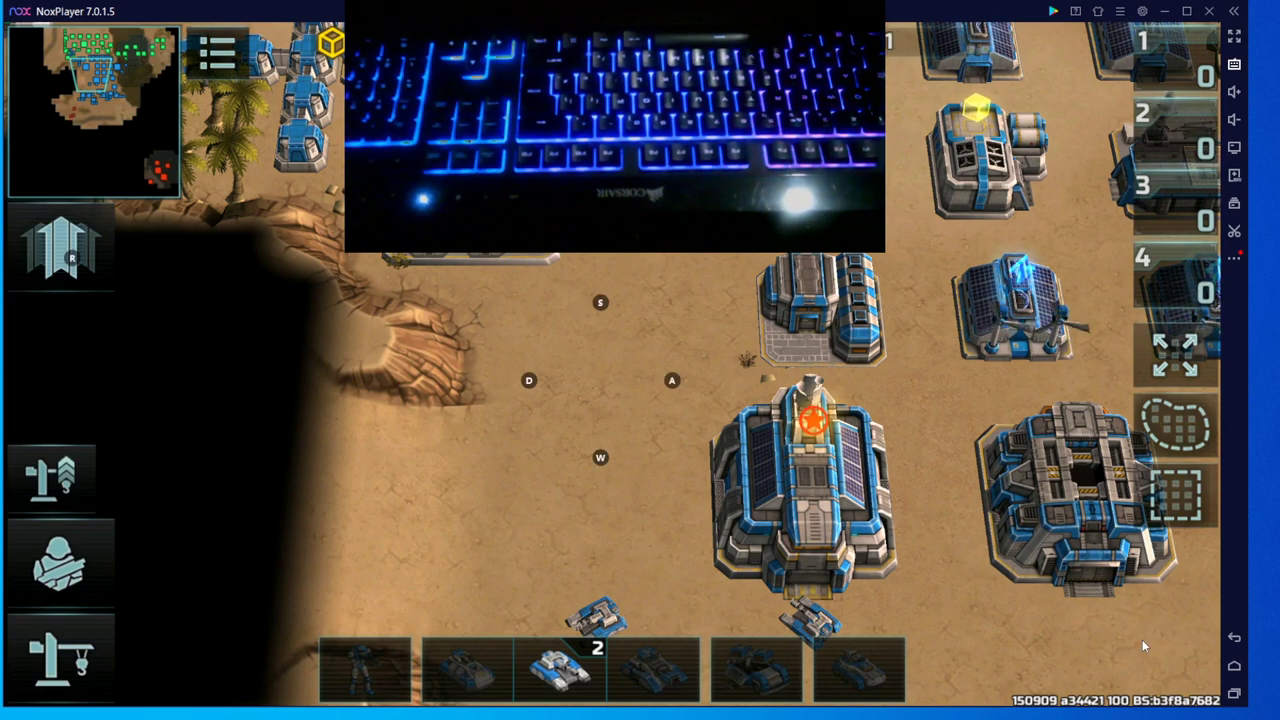
{"action": "key", "text": "r"}
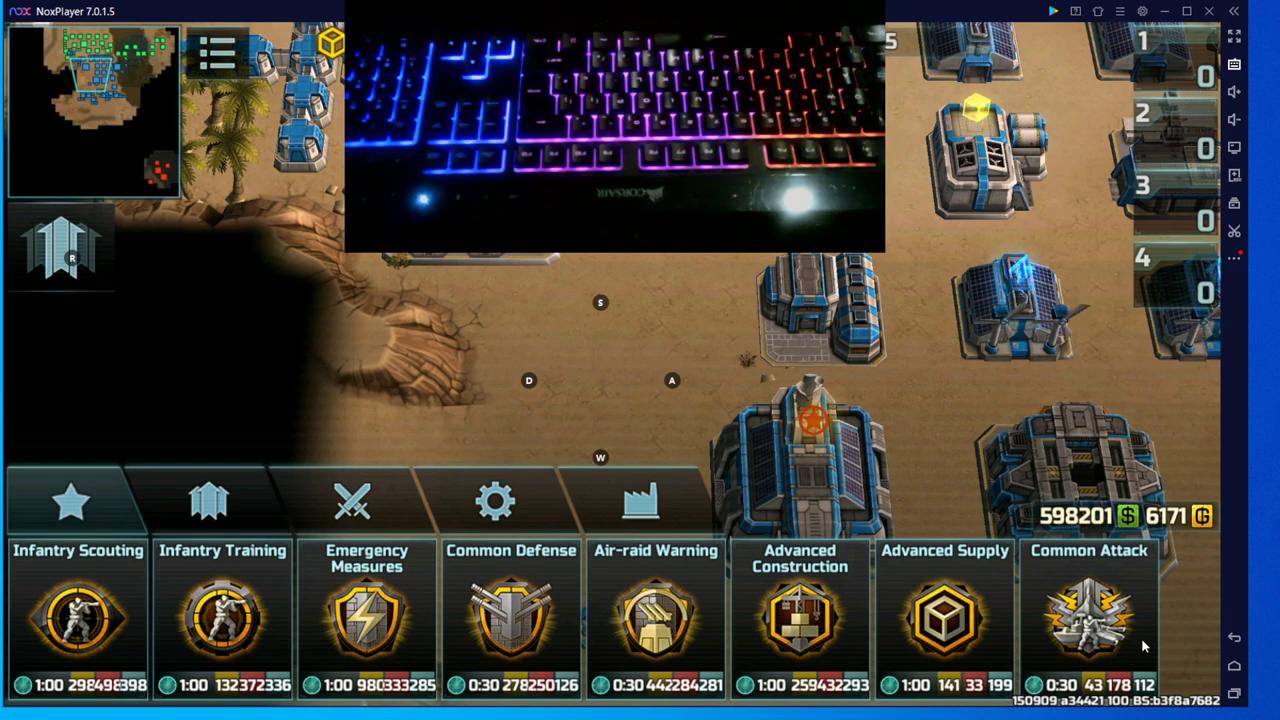
Activate Emergency Measures in the battle and test the R mapping by opening and closing the tactics menu
{"action": "left_click", "coordinate": [329, 622]}
{"action": "left_click", "coordinate": [374, 352]}
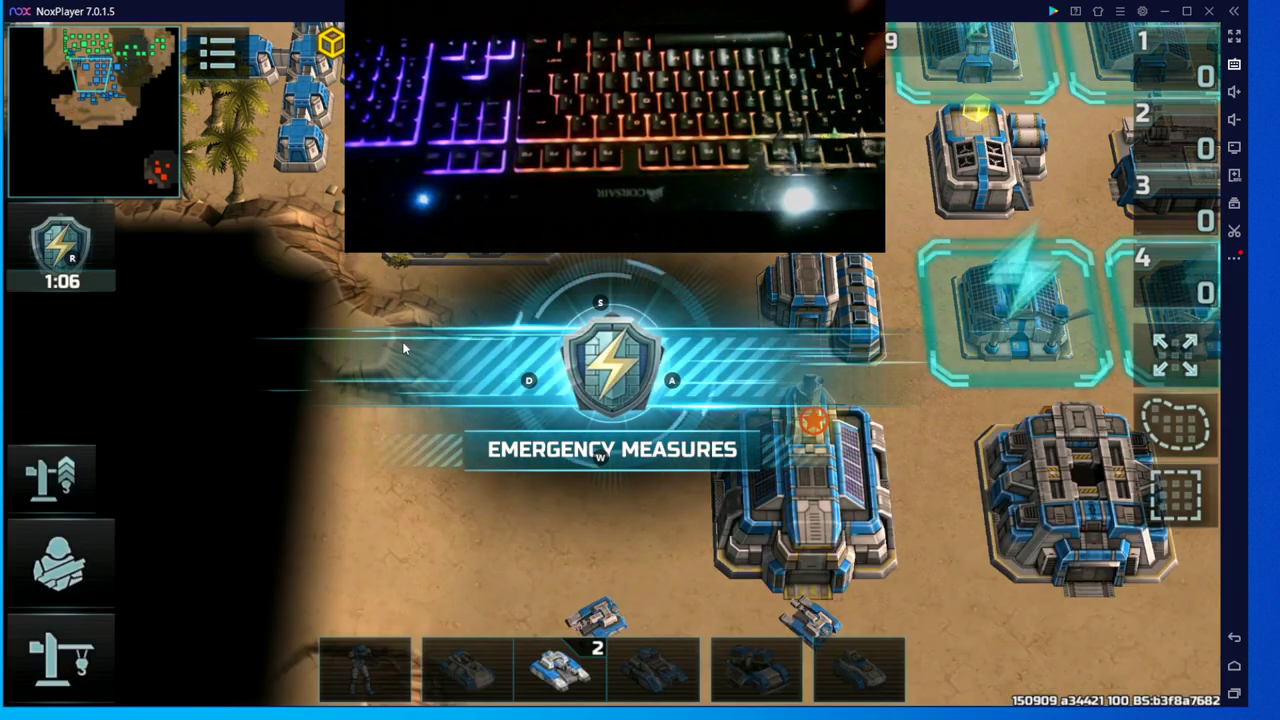
{"action": "key", "text": "r"}
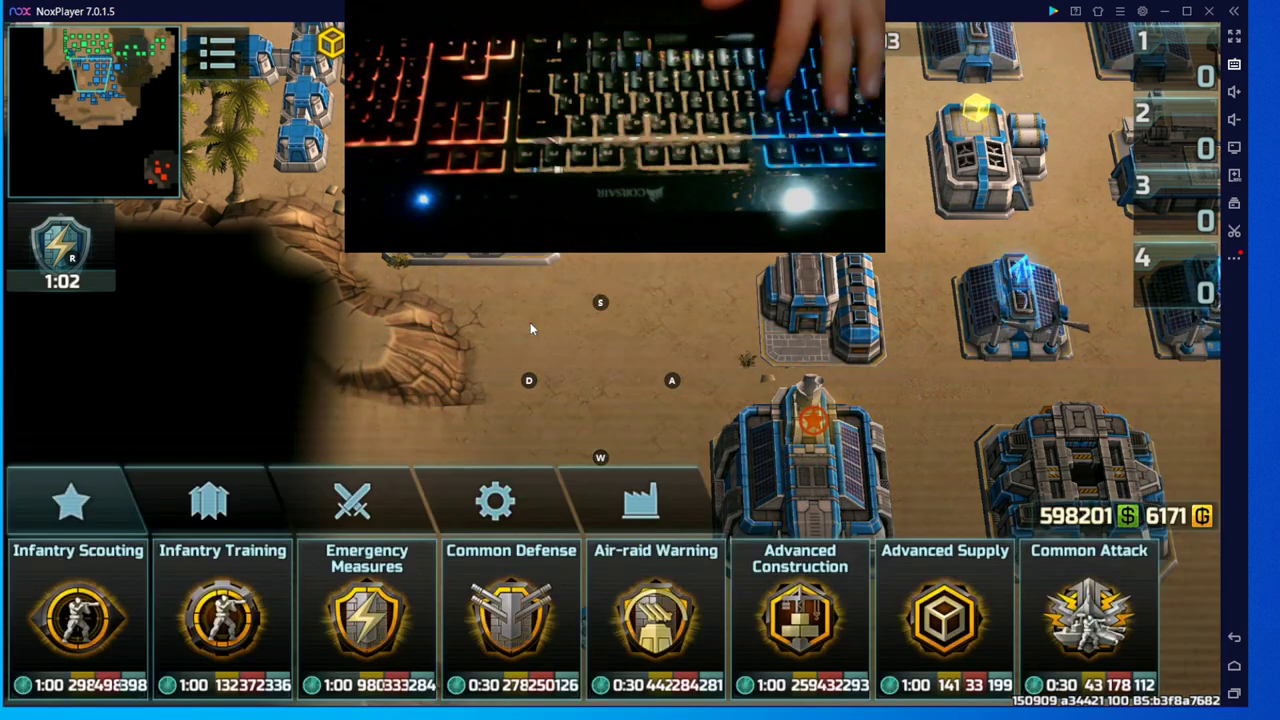
{"action": "key", "text": "r"}
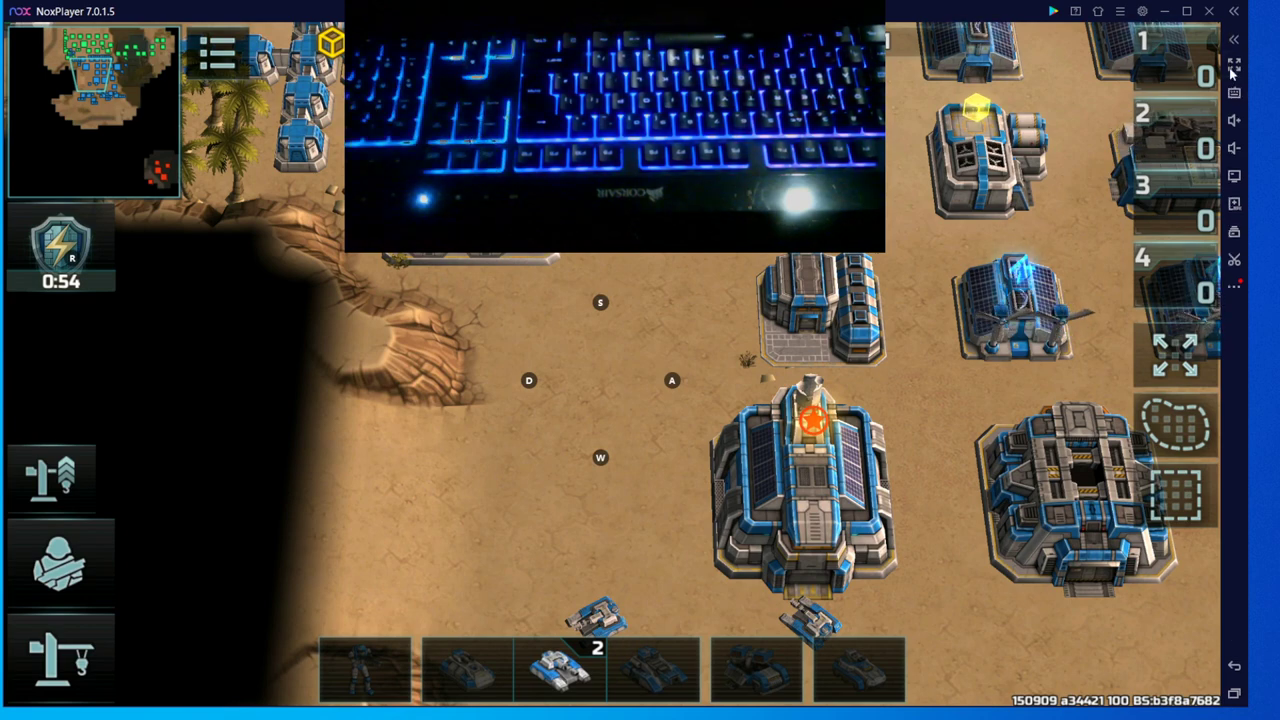
Map E to the crane construction button, save the keyboard mapping and open the construction menu with the mapped key
{"action": "left_click", "coordinate": [1231, 68]}
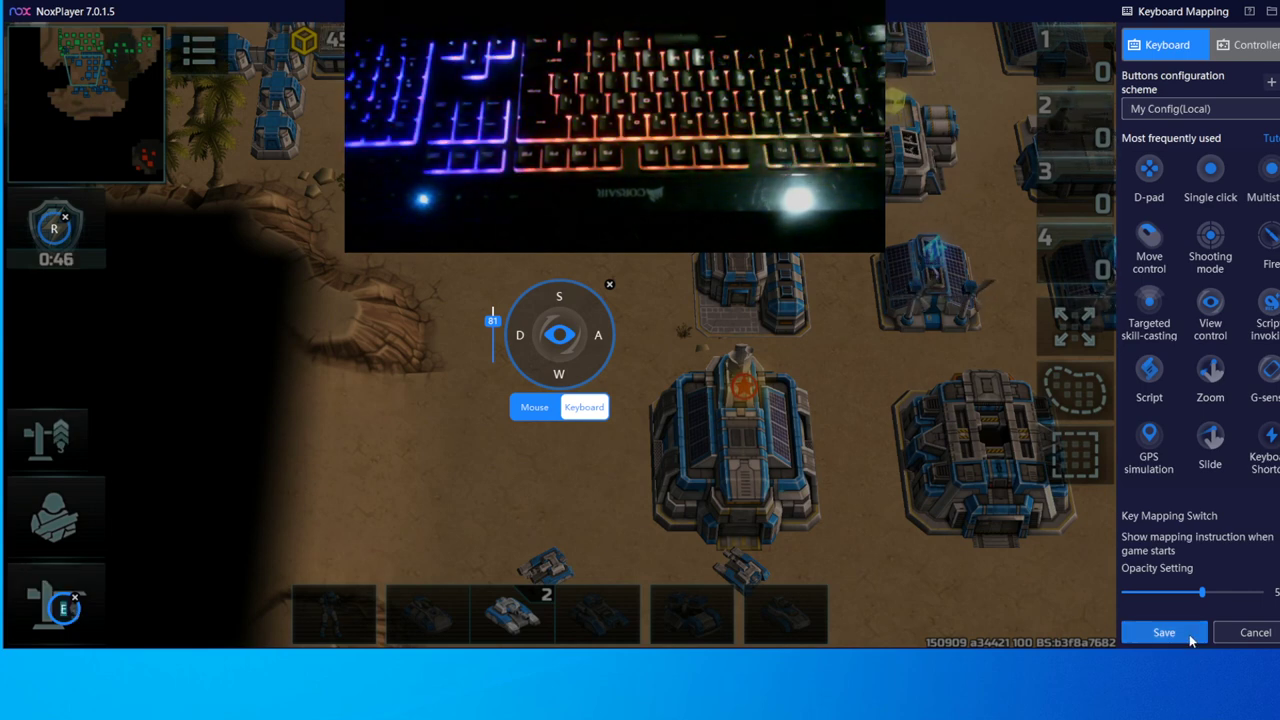
{"action": "left_click", "coordinate": [1164, 632]}
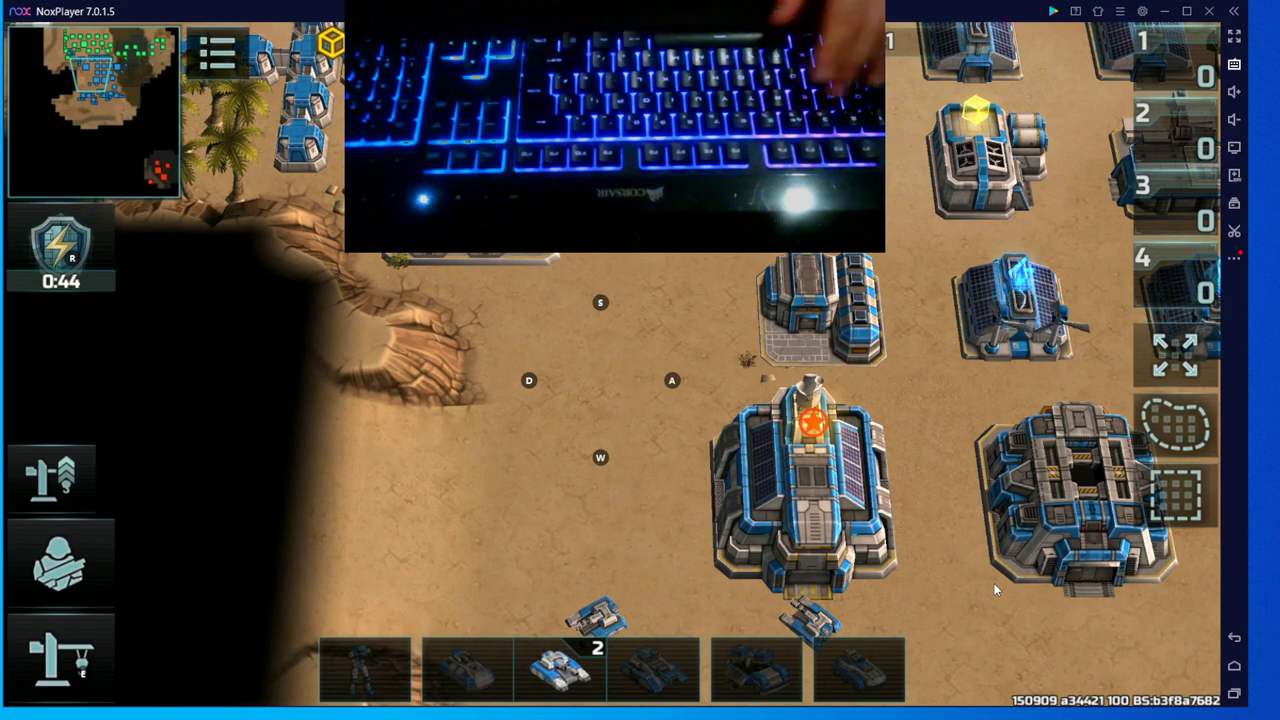
{"action": "key", "text": "w"}
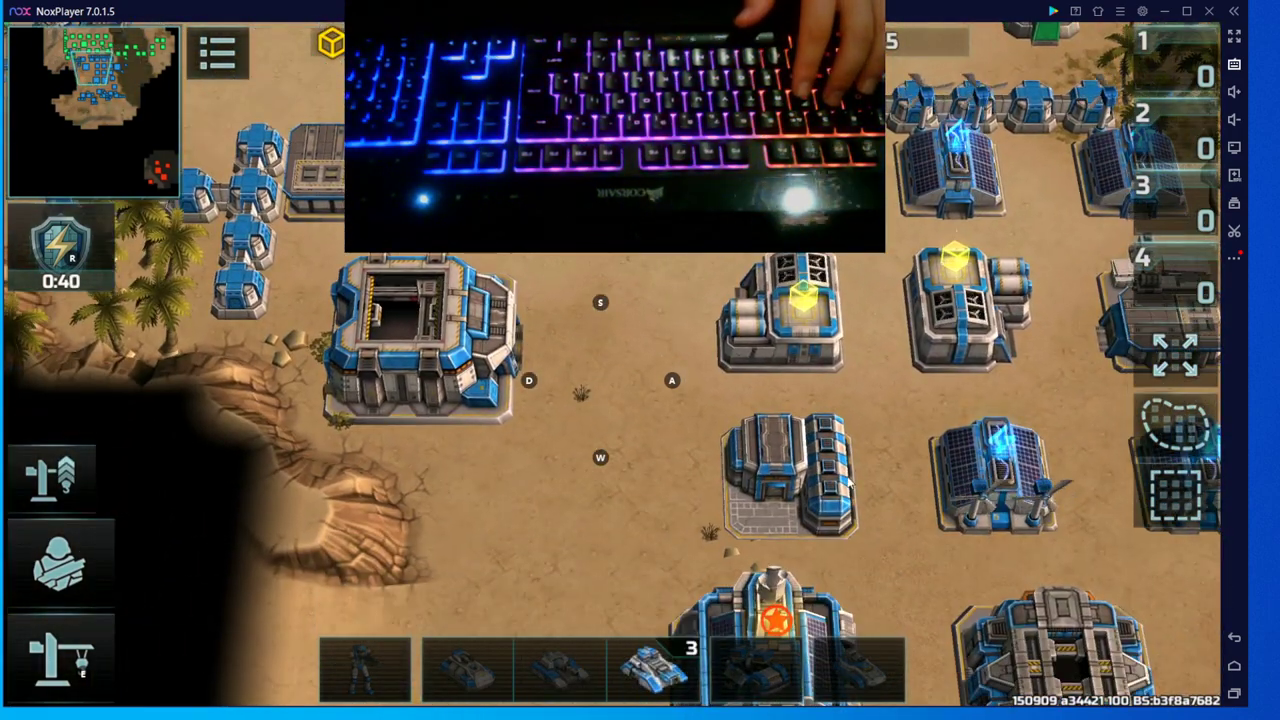
{"action": "key", "text": "e"}
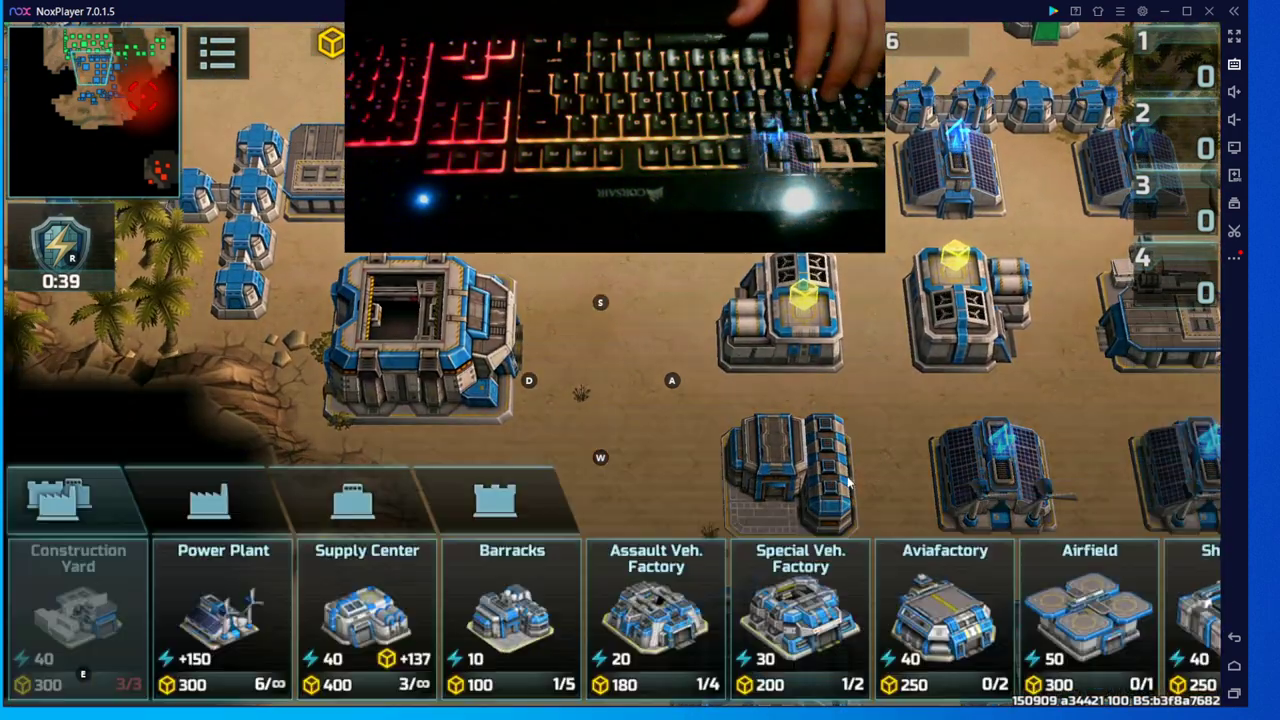
Place a Power Plant and a Supply Center on the open ground beside the cliff, using the E mapping for the construction menu
{"action": "left_click", "coordinate": [285, 604]}
{"action": "left_click", "coordinate": [459, 668]}
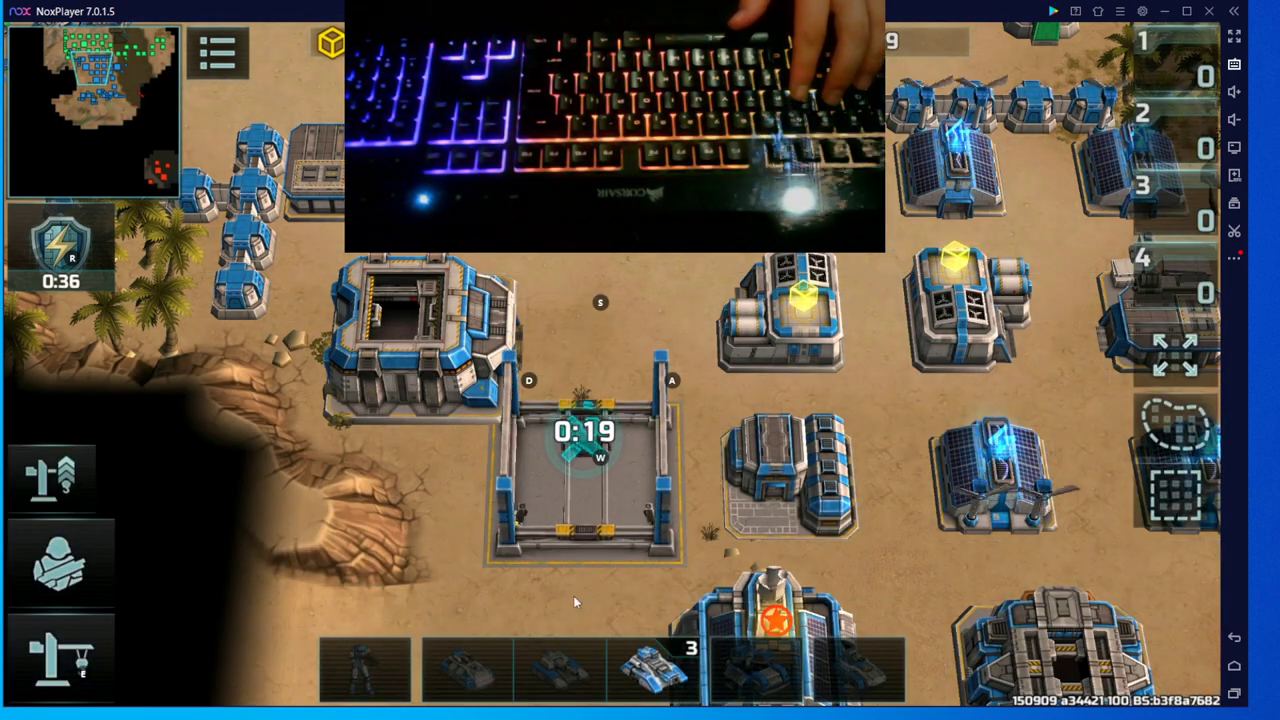
{"action": "key", "text": "e"}
{"action": "left_click", "coordinate": [398, 636]}
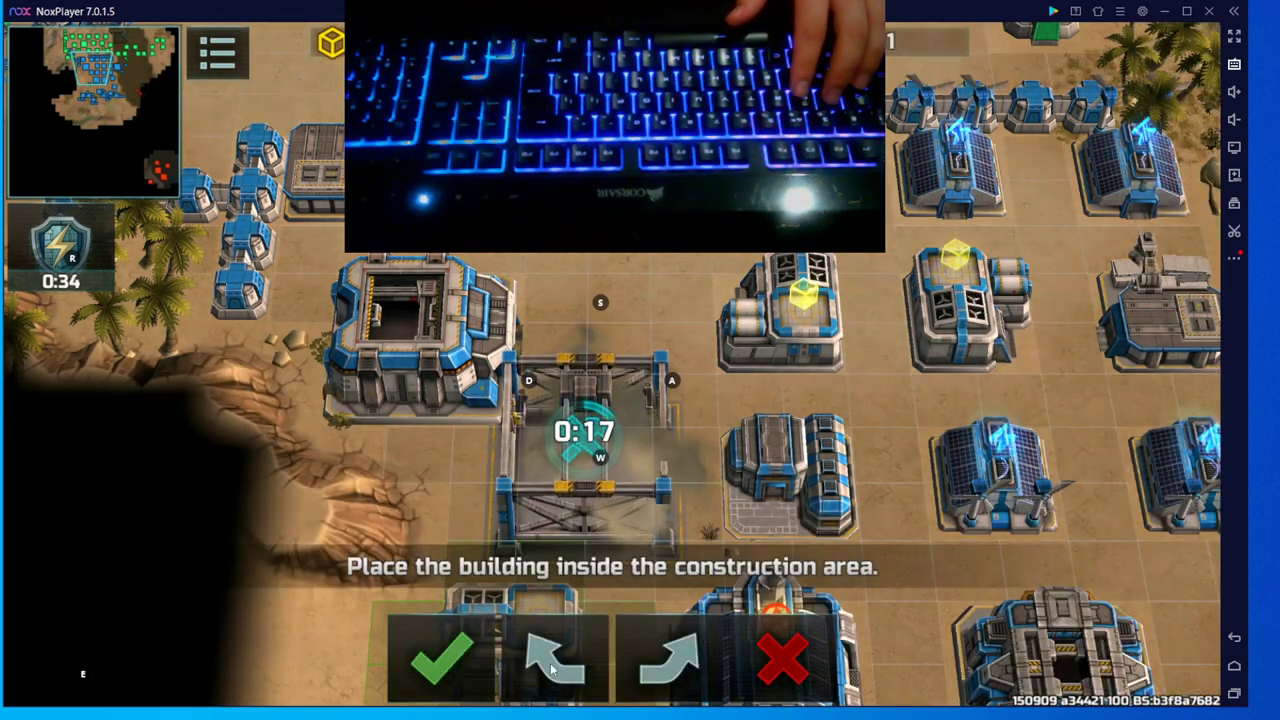
{"action": "left_click", "coordinate": [463, 648]}
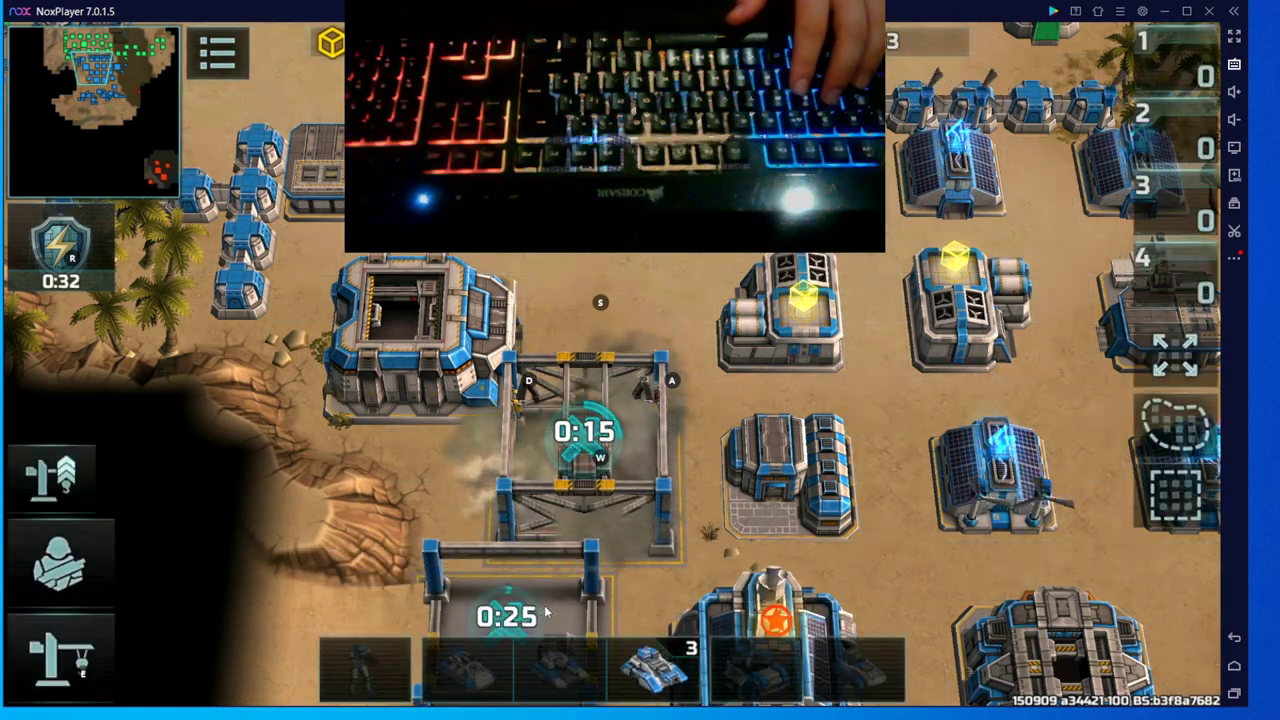
Try placing a Supply Center in the allied green base with the mapped keys, and cancel the placement
{"action": "key", "text": "s"}
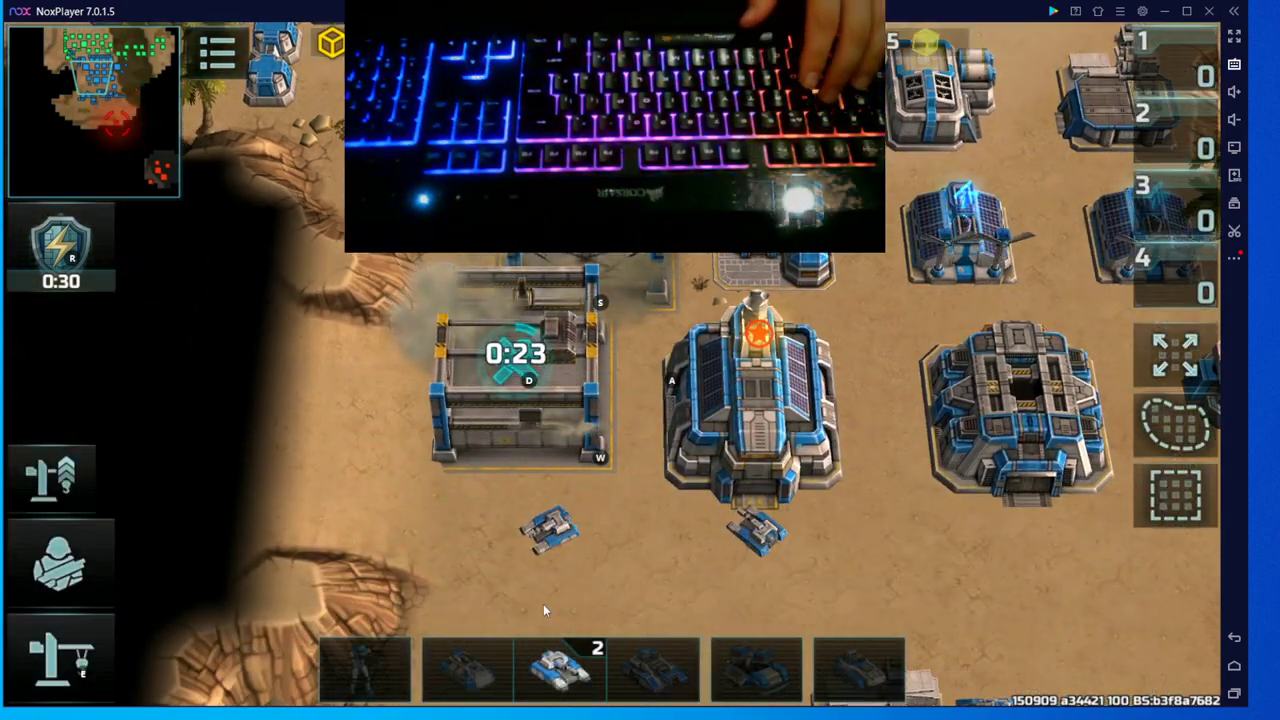
{"action": "key", "text": "w"}
{"action": "key", "text": "a"}
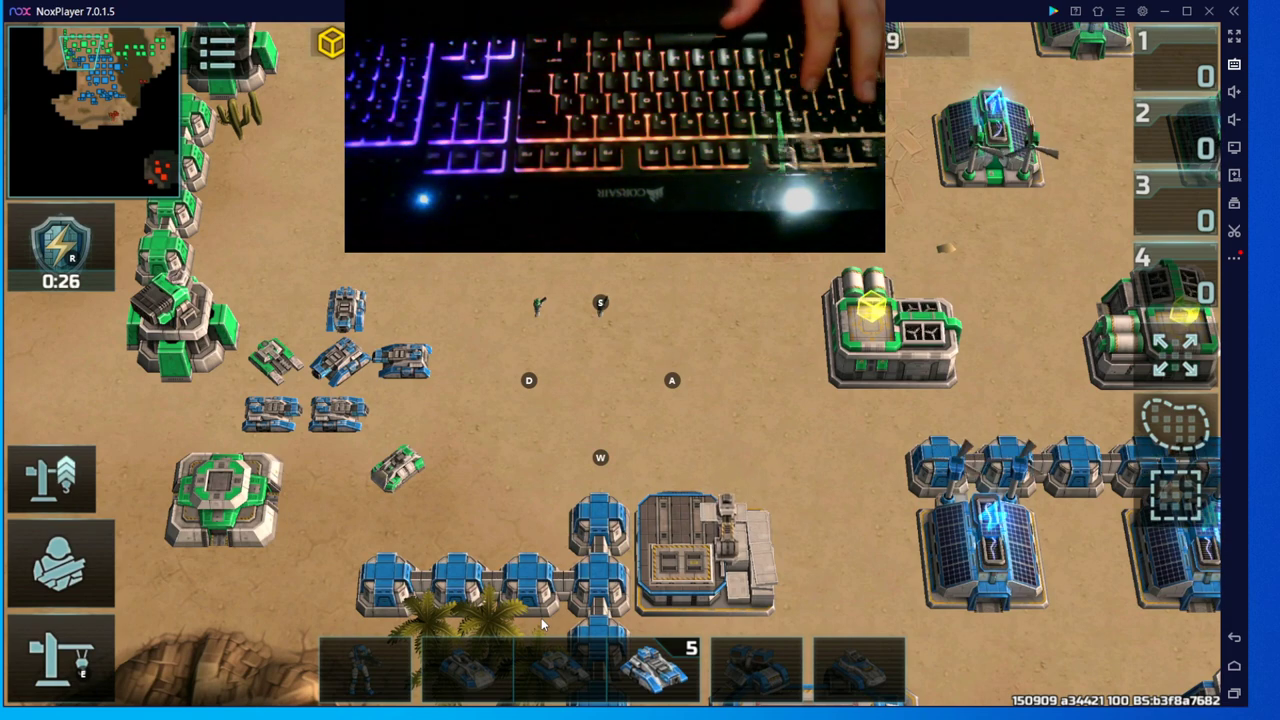
{"action": "key", "text": "e"}
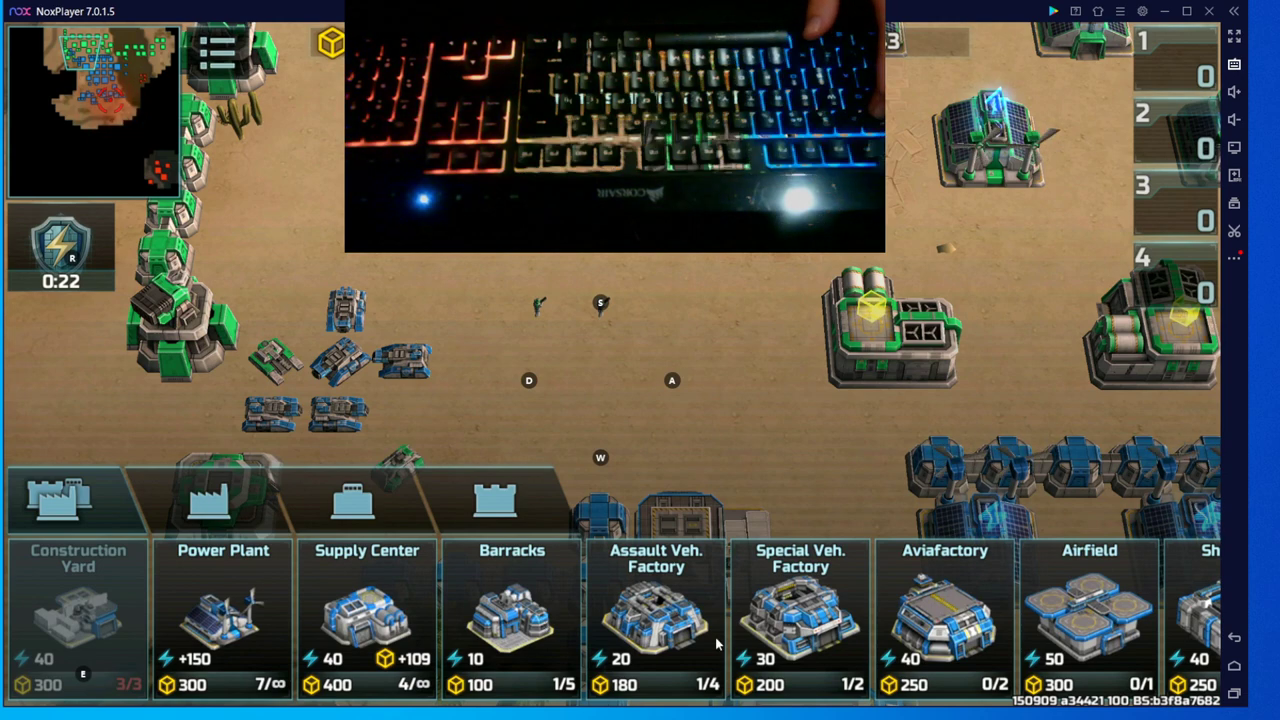
{"action": "left_click", "coordinate": [362, 618]}
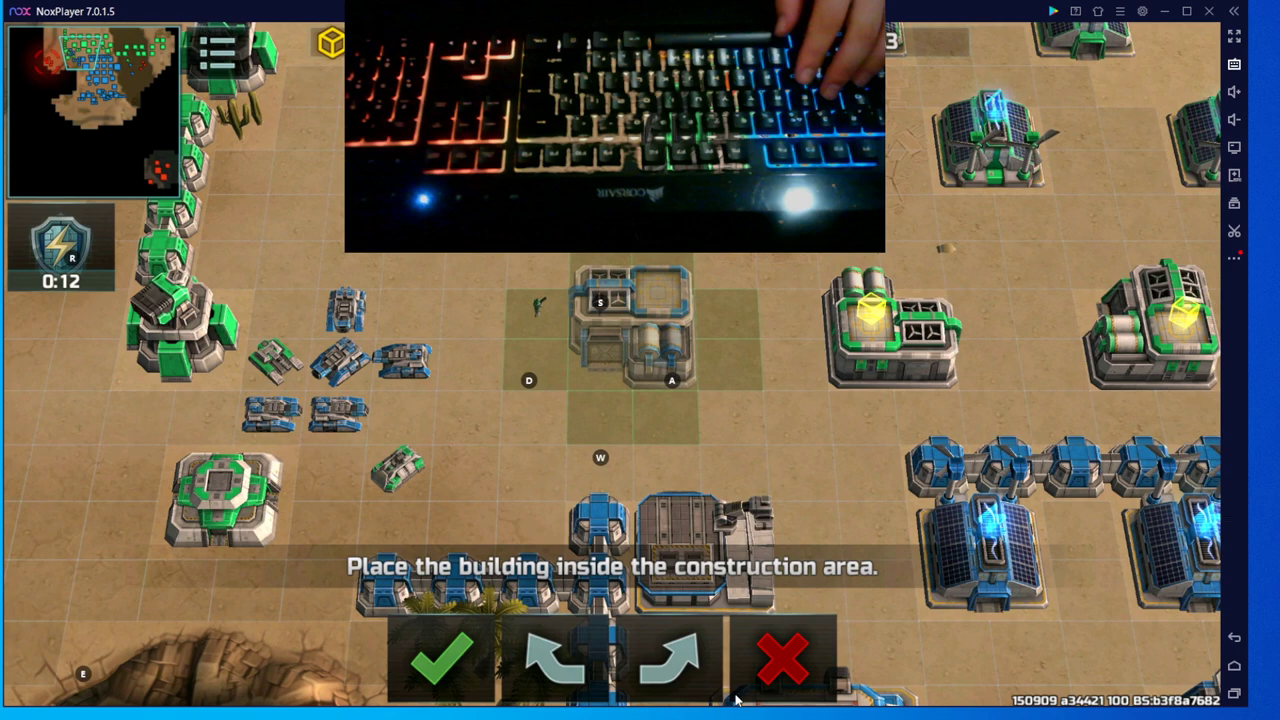
{"action": "left_click", "coordinate": [788, 662]}
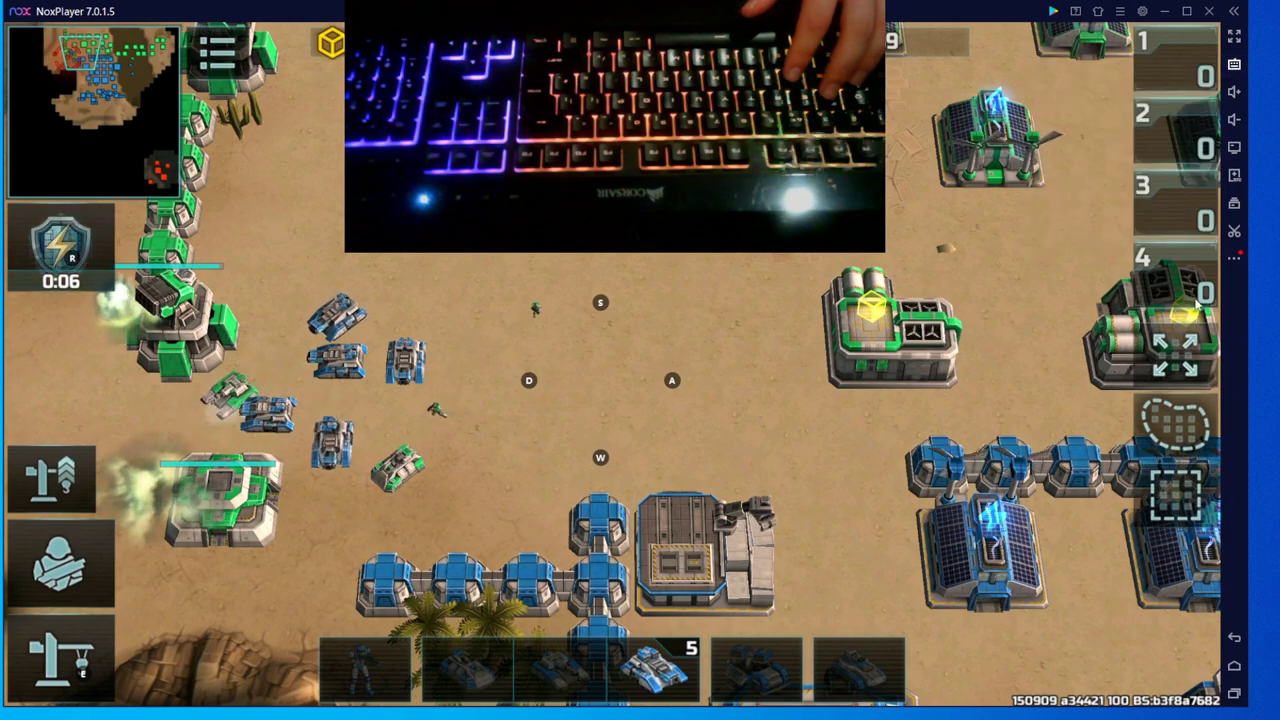
Select the blue tanks beside the green turret with the game's rectangle selection, moving around with the mapped keys
{"action": "key", "text": "d"}
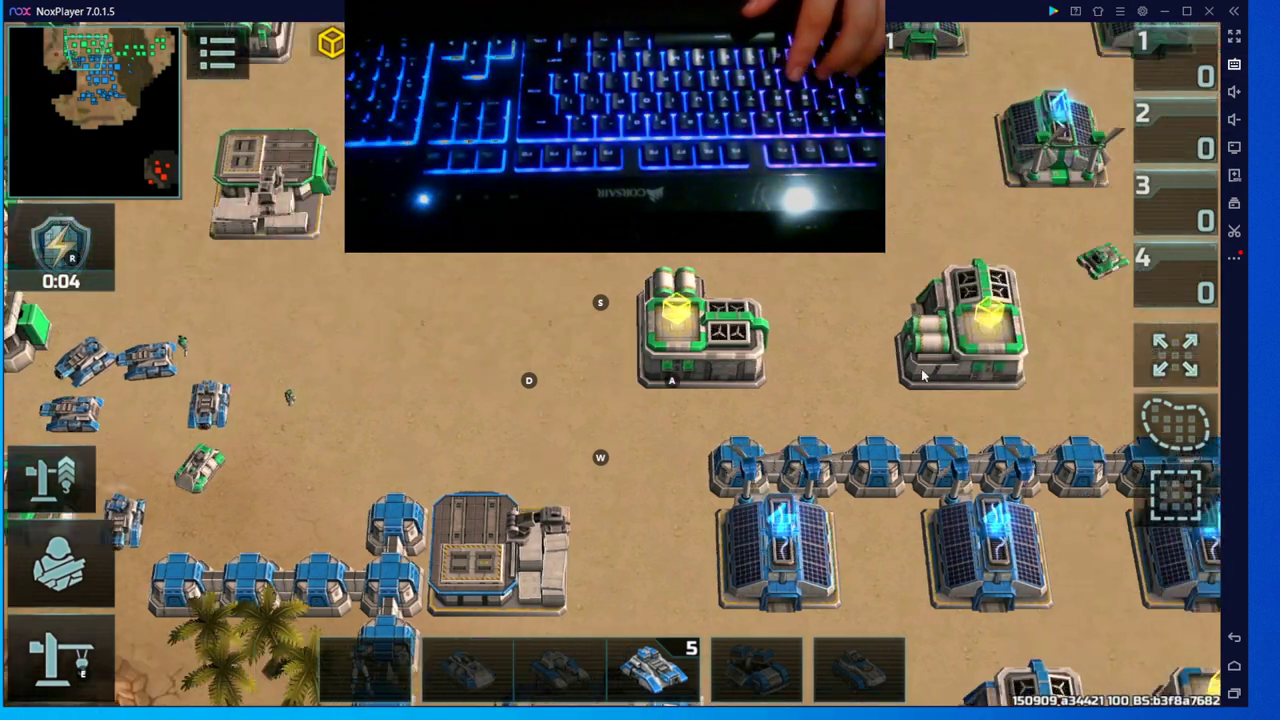
{"action": "key", "text": "s"}
{"action": "key", "text": "a"}
{"action": "key", "text": "w"}
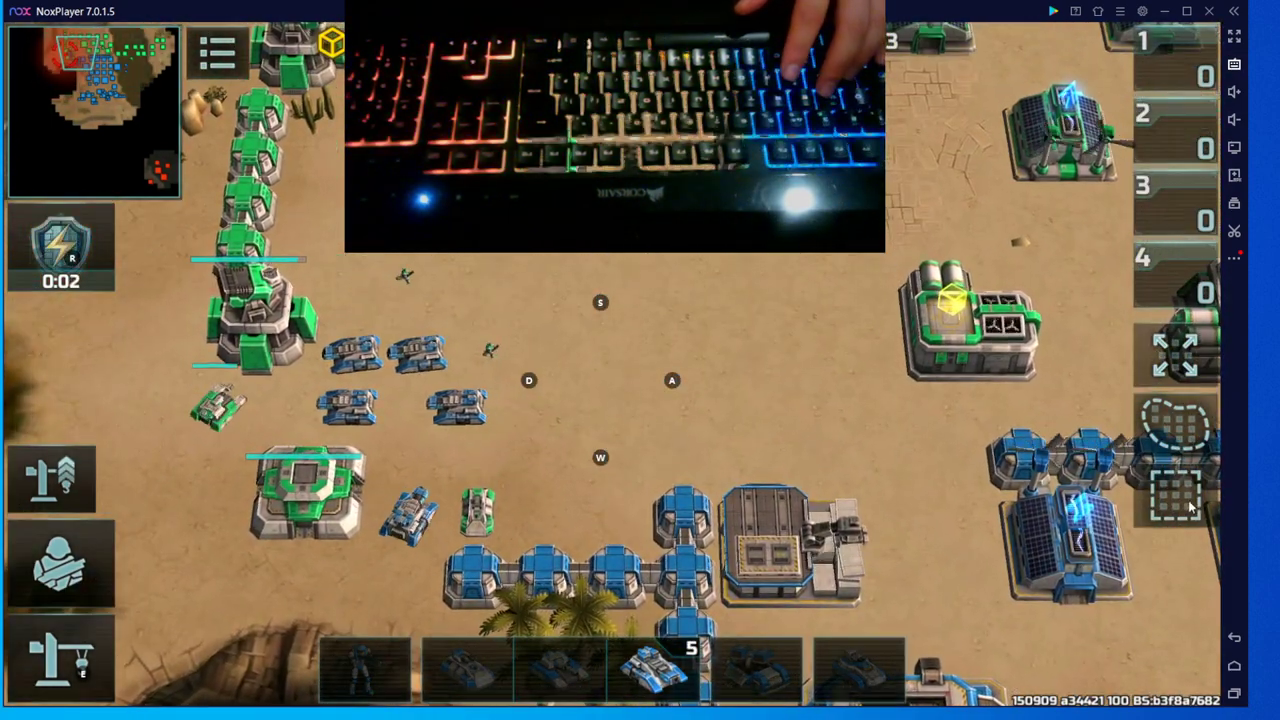
{"action": "left_click", "coordinate": [1175, 490]}
{"action": "left_click_drag", "start_coordinate": [280, 265], "coordinate": [500, 620]}
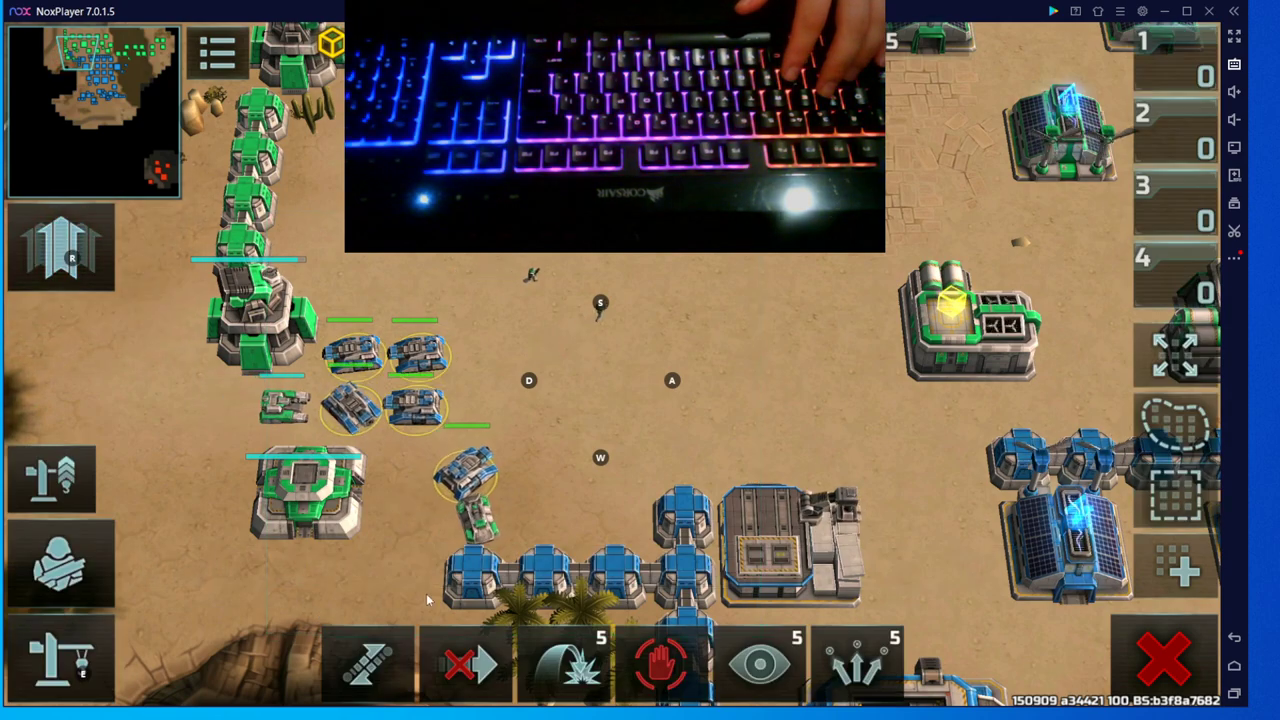
{"action": "key", "text": "d"}
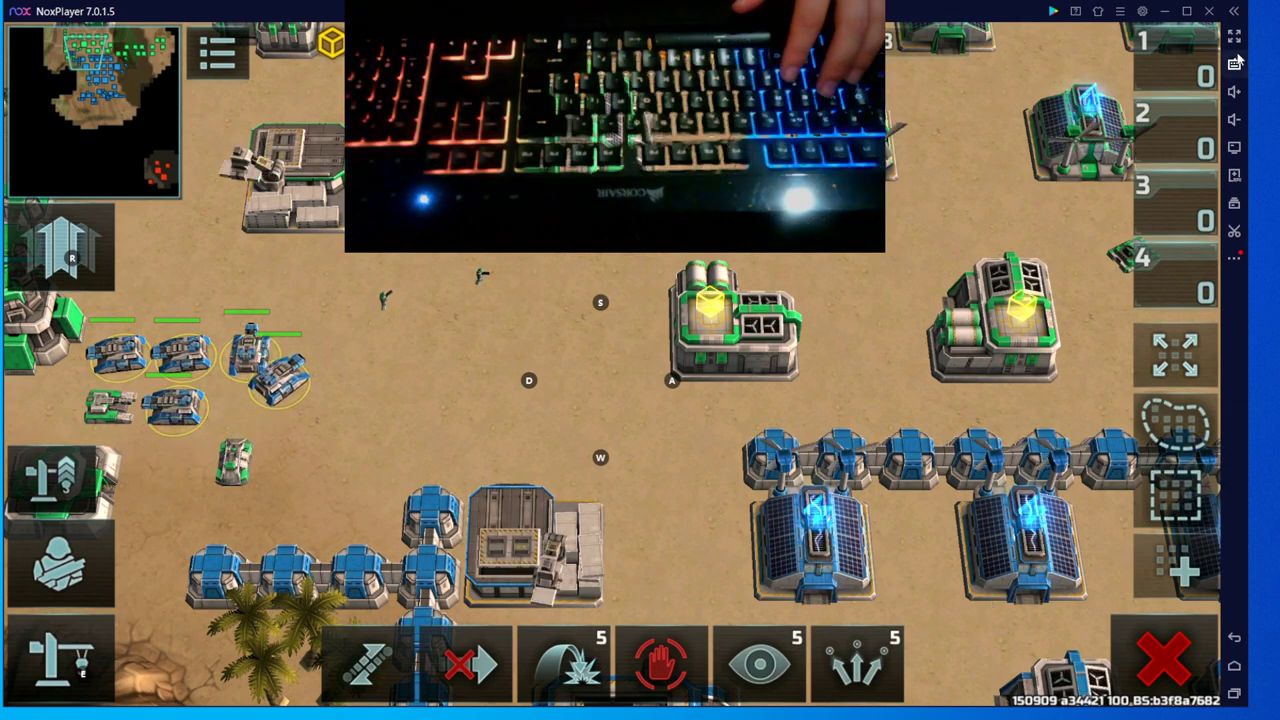
Map the right mouse button to the game's rectangle selection button and save the keyboard mapping
{"action": "key", "text": "ctrl+1"}
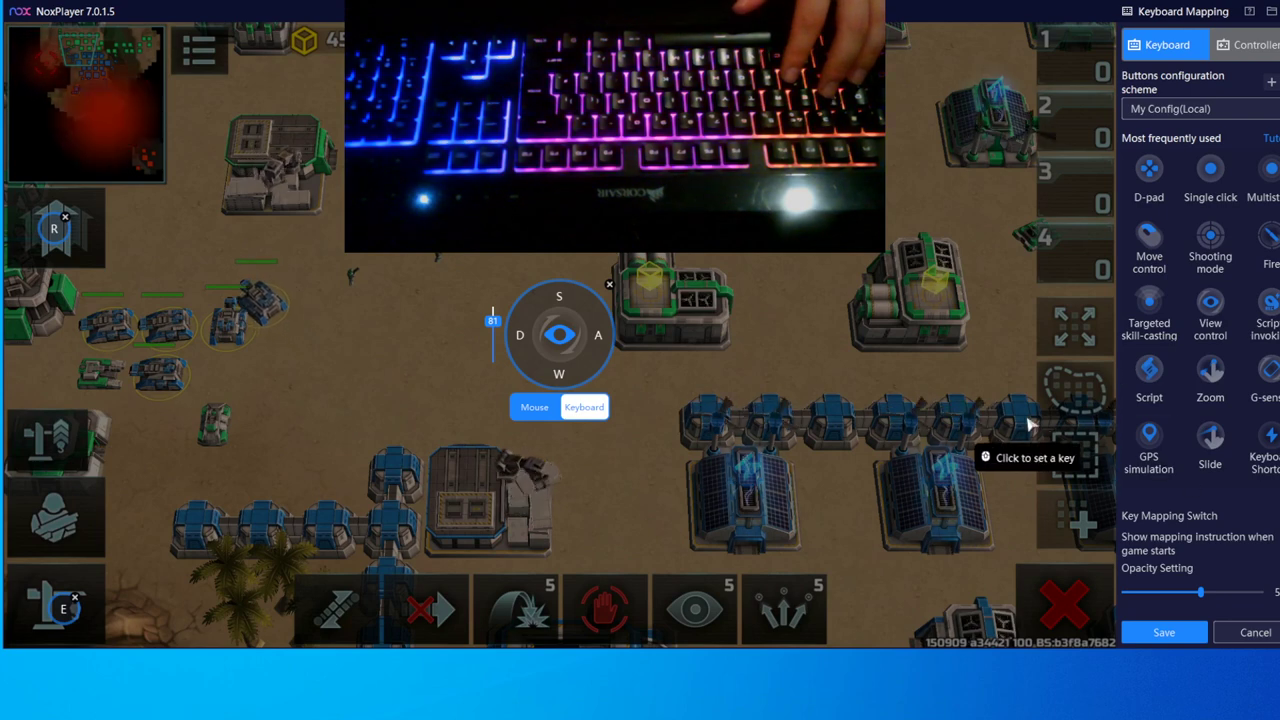
{"action": "left_click", "coordinate": [1082, 461]}
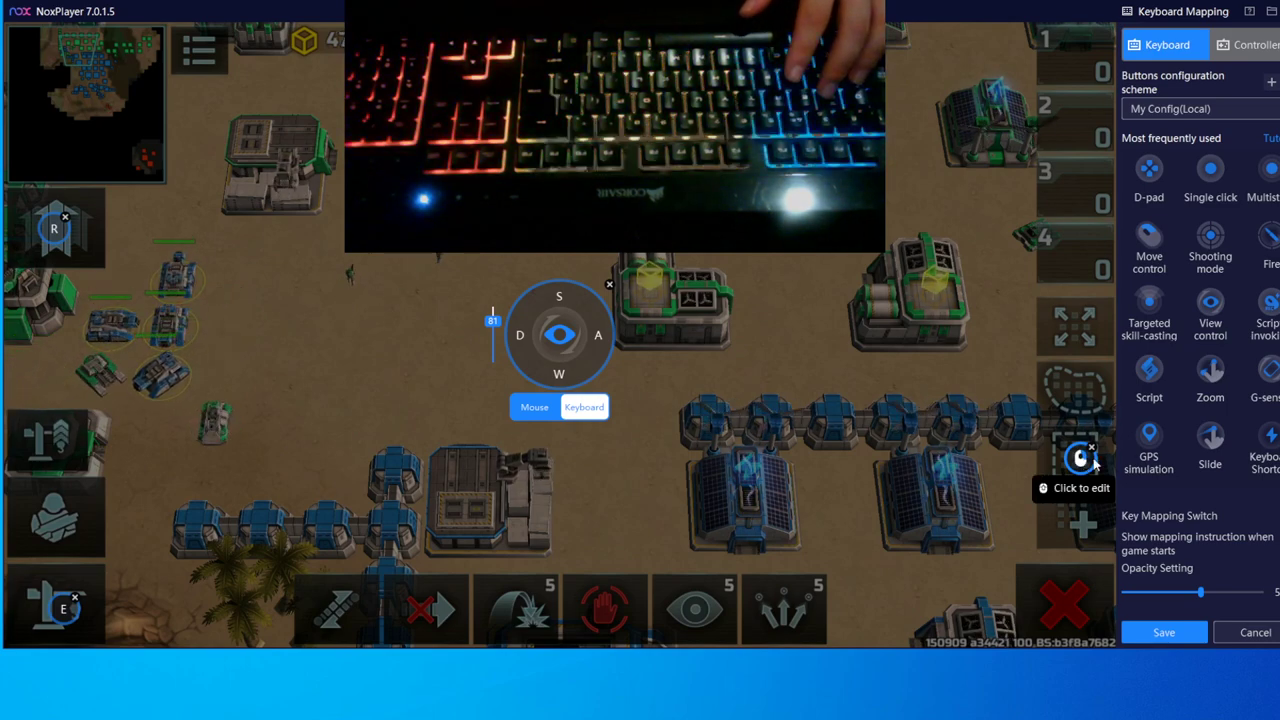
{"action": "left_click", "coordinate": [1165, 633]}
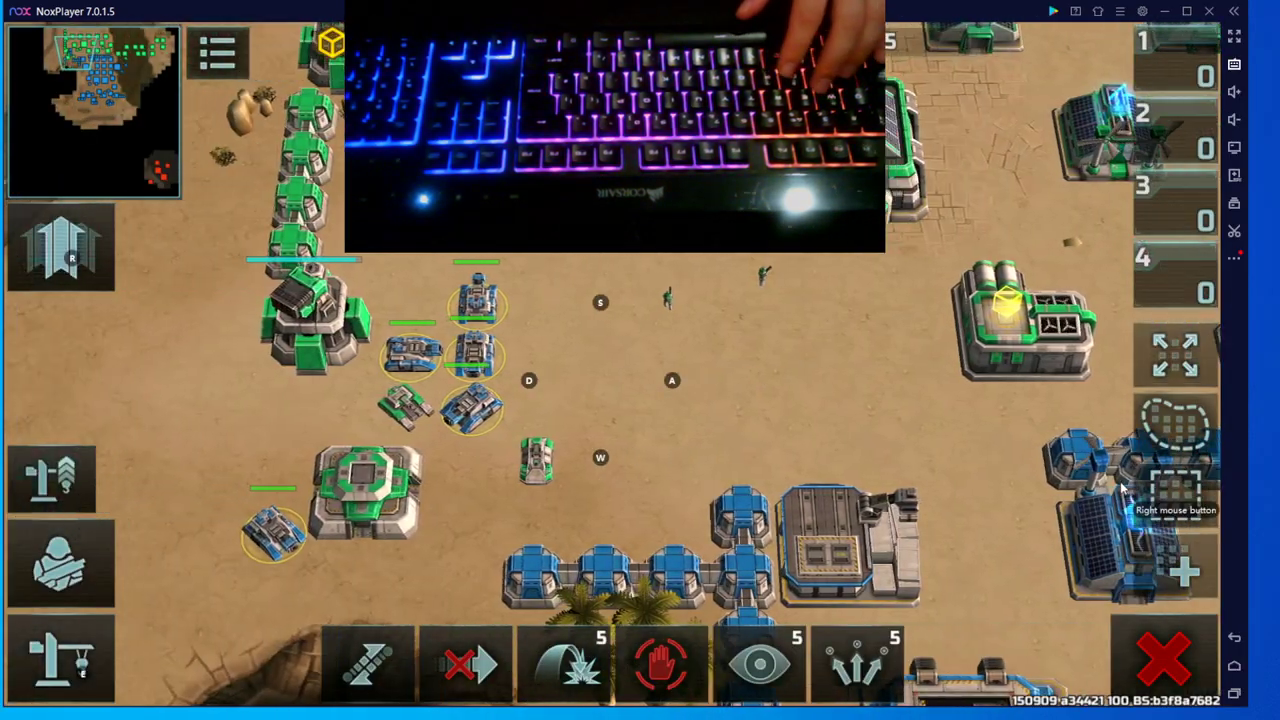
Test the right mouse button mapping by box-selecting the tanks near the green turret, and clear the unit selection
{"action": "left_click_drag", "start_coordinate": [306, 257], "coordinate": [624, 571]}
{"action": "key", "text": "d"}
{"action": "key", "text": "s"}
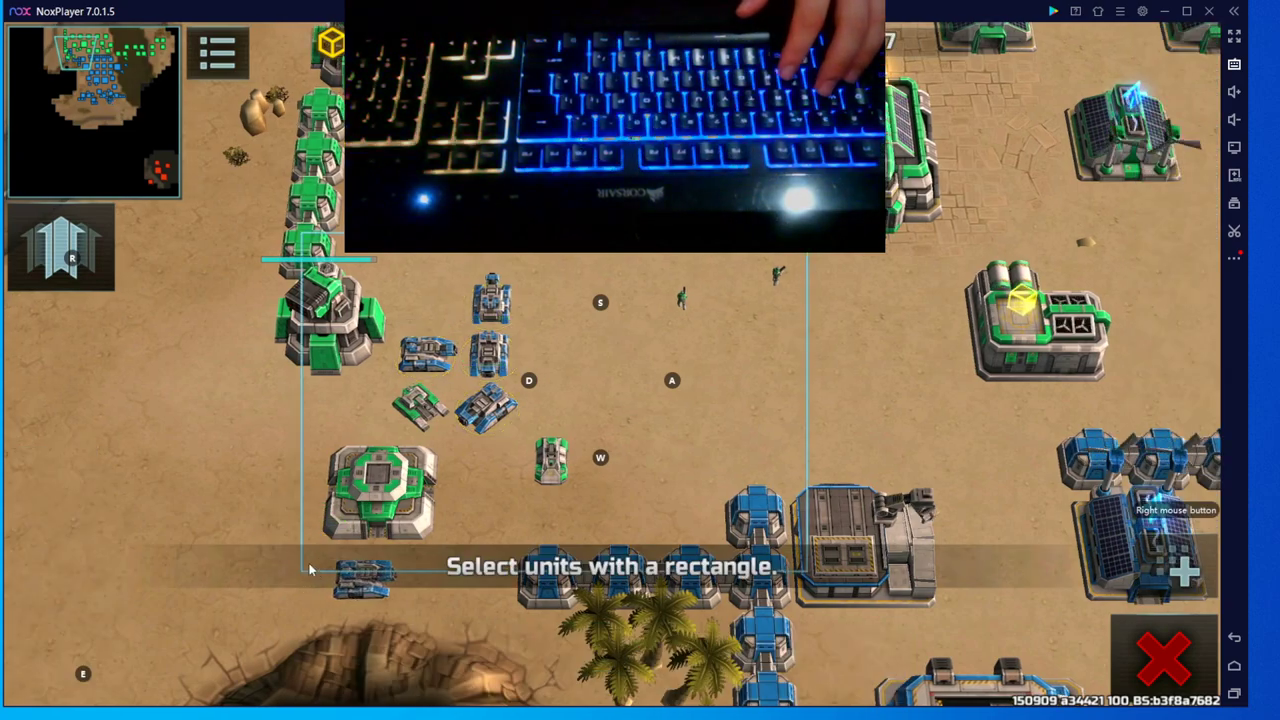
{"action": "key", "text": "s"}
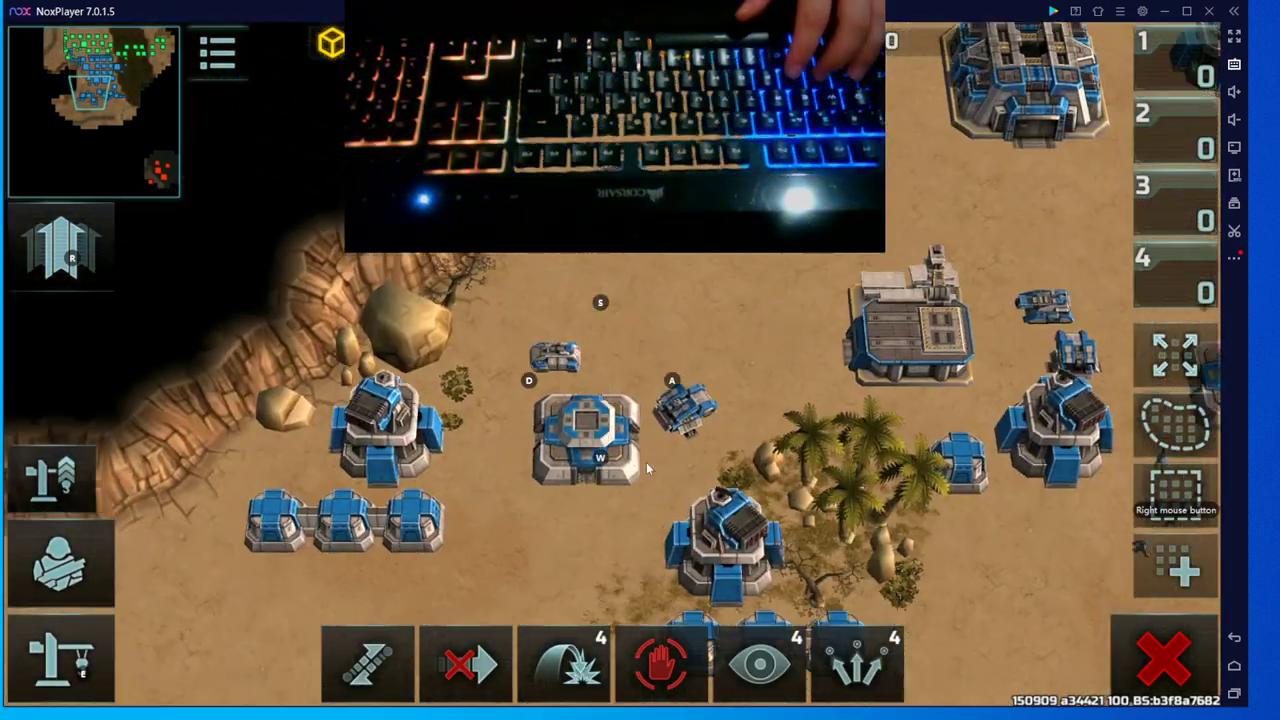
{"action": "key", "text": "d"}
{"action": "key", "text": "w"}
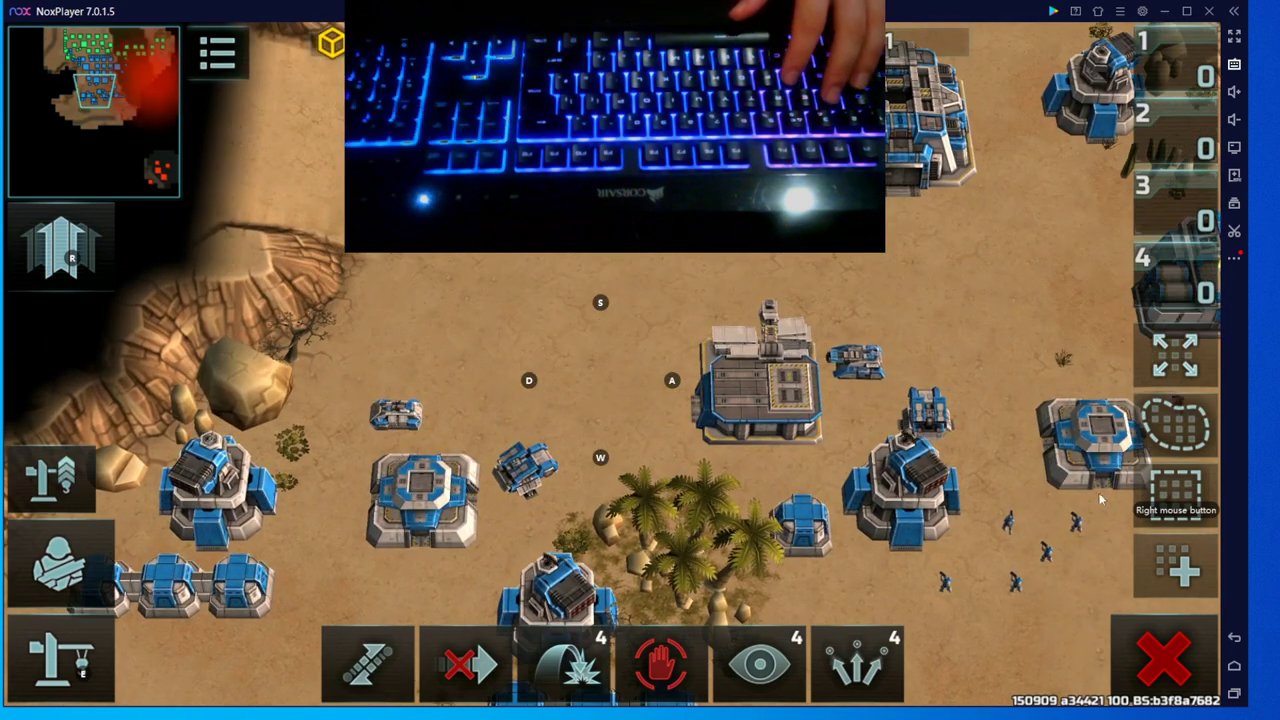
{"action": "left_click", "coordinate": [1112, 634]}
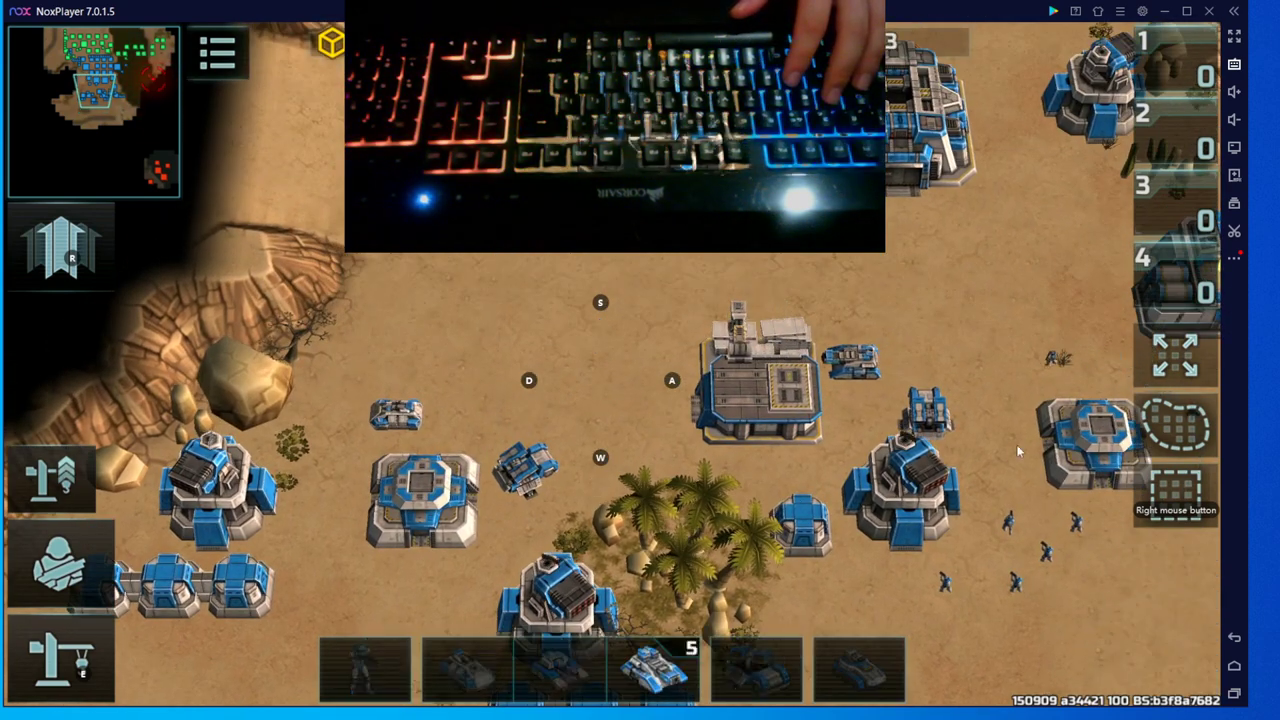
Box-select the units around the blue base with the mapped rectangle selection and move across the base with the mapped keys
{"action": "right_click", "coordinate": [934, 237]}
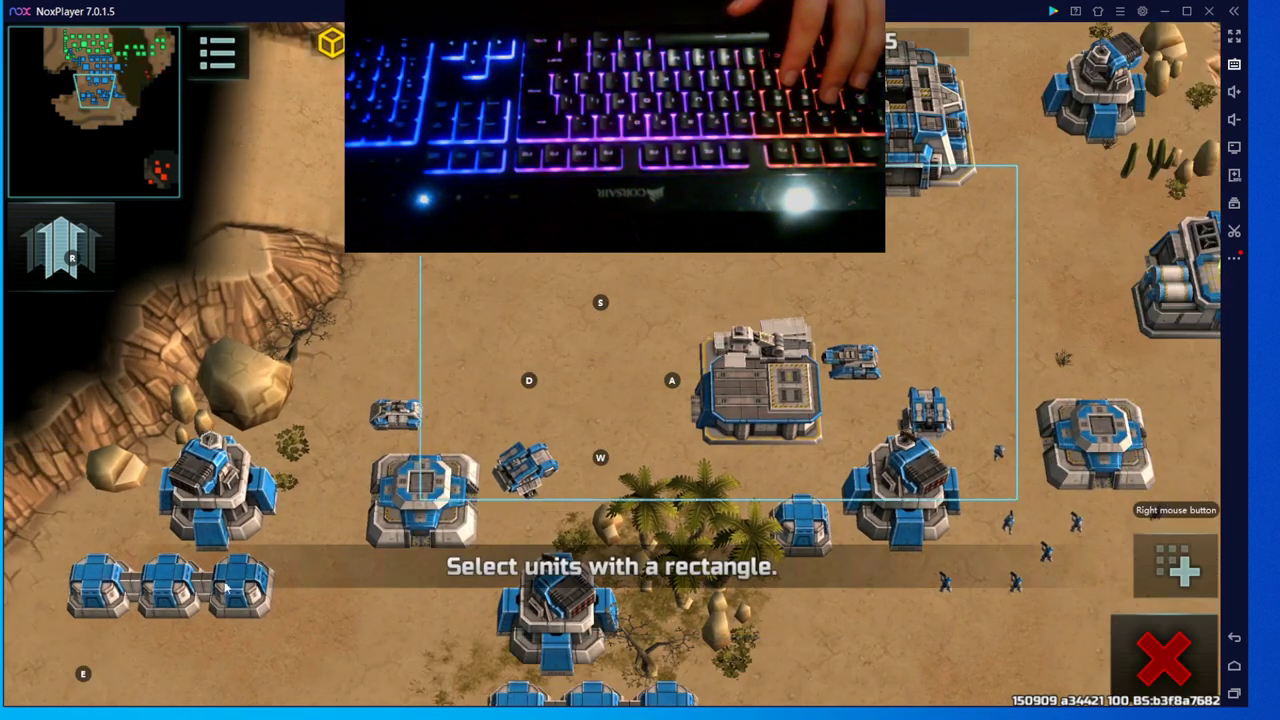
{"action": "left_click_drag", "start_coordinate": [420, 170], "coordinate": [1017, 499]}
{"action": "key", "text": "w"}
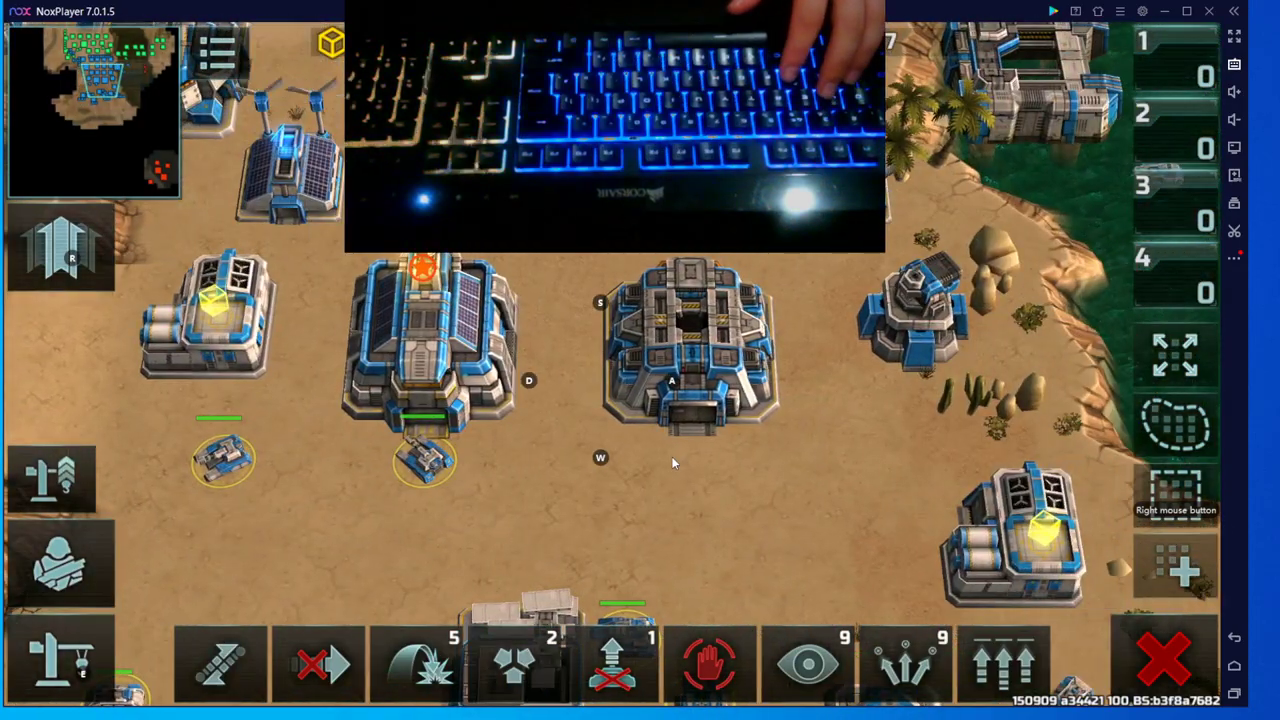
{"action": "key", "text": "a"}
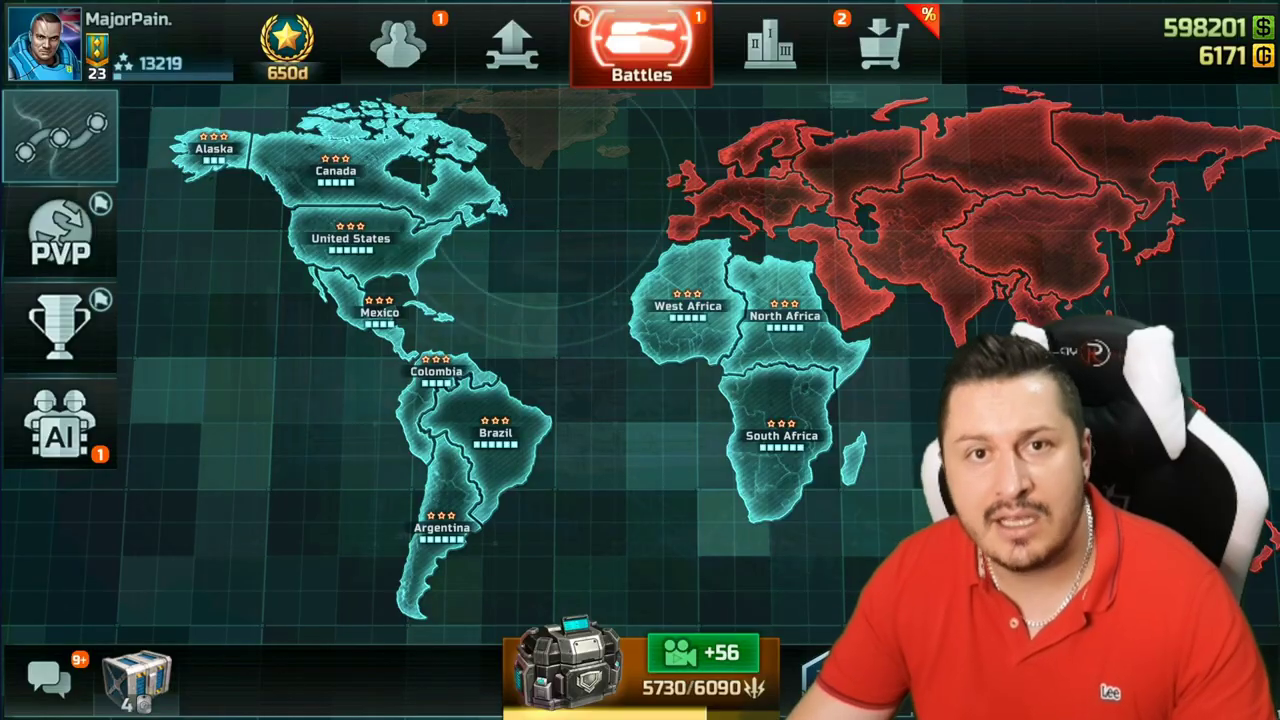